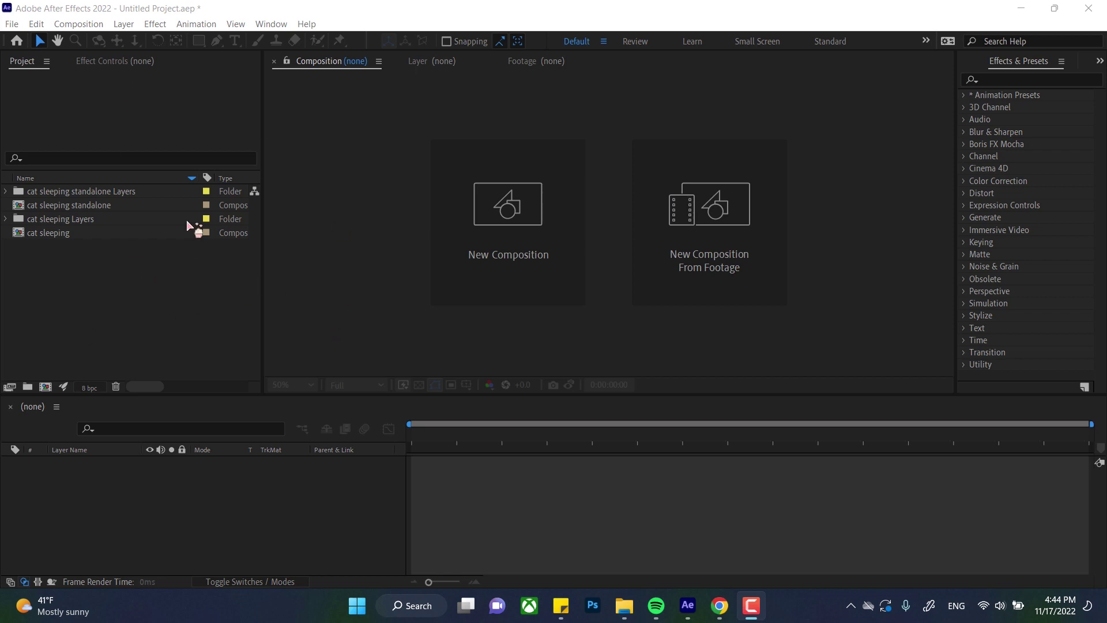
Step: Expand the cat sleeping Layers folder to list laptop, laptop screen 2 and laptop screen 1
left_click(119, 300)
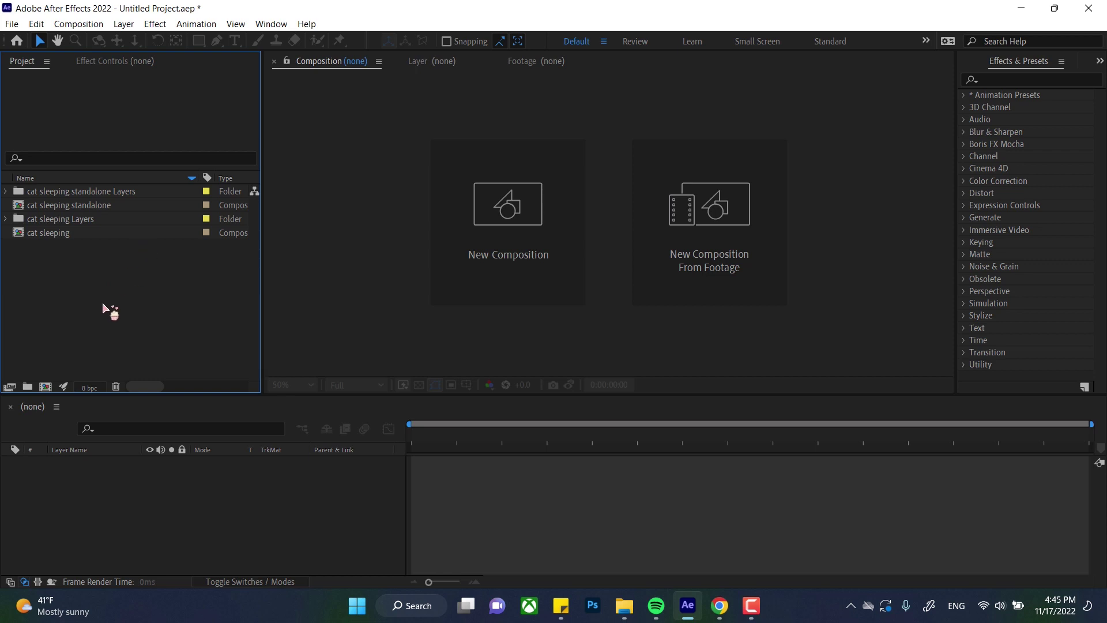
left_click(33, 235)
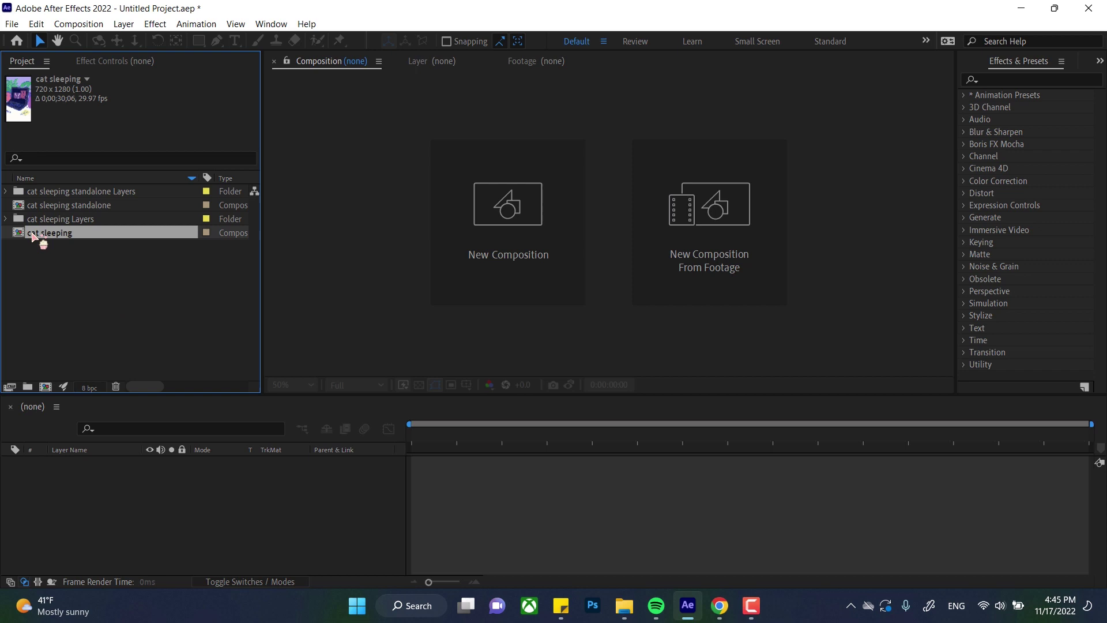
left_click_drag(33, 234, 8, 222)
left_click(207, 205)
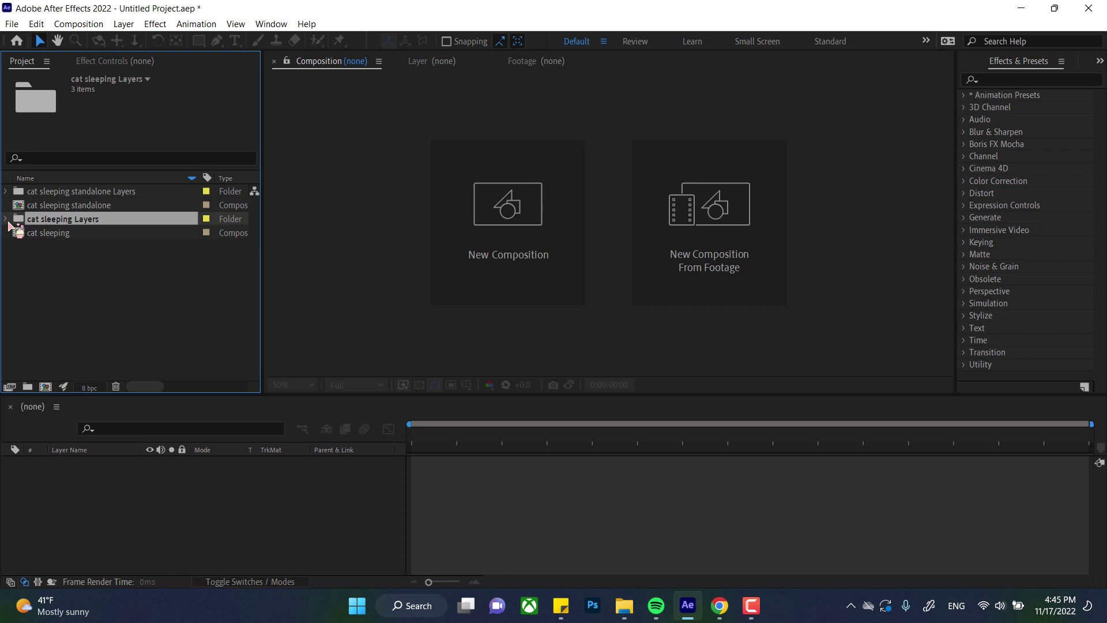
left_click_drag(8, 221, 58, 267)
left_click(72, 237)
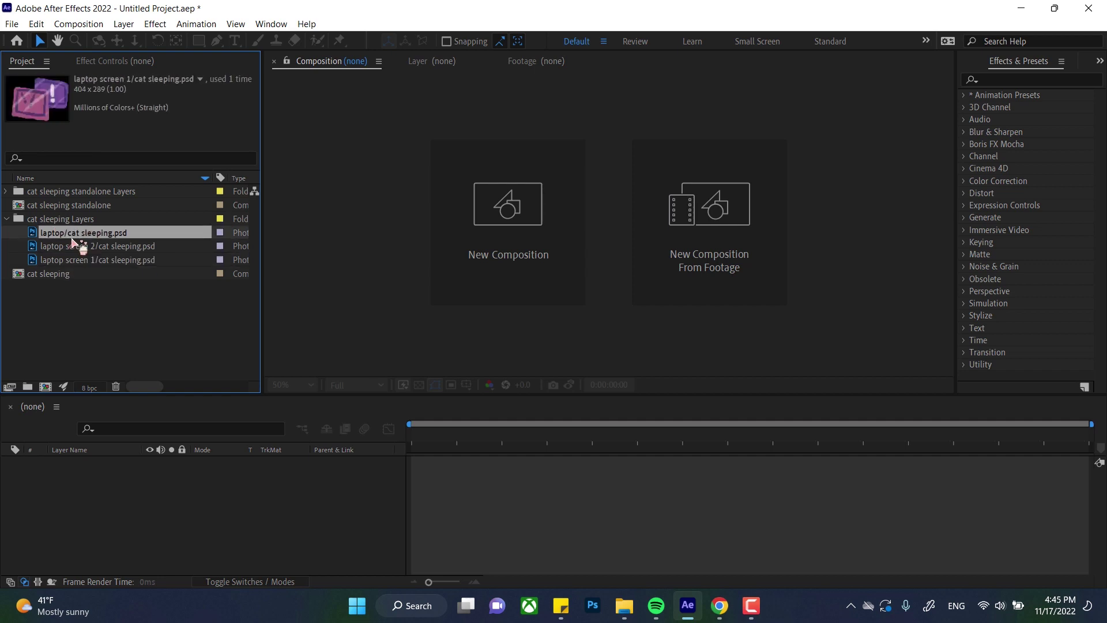
left_click(43, 277)
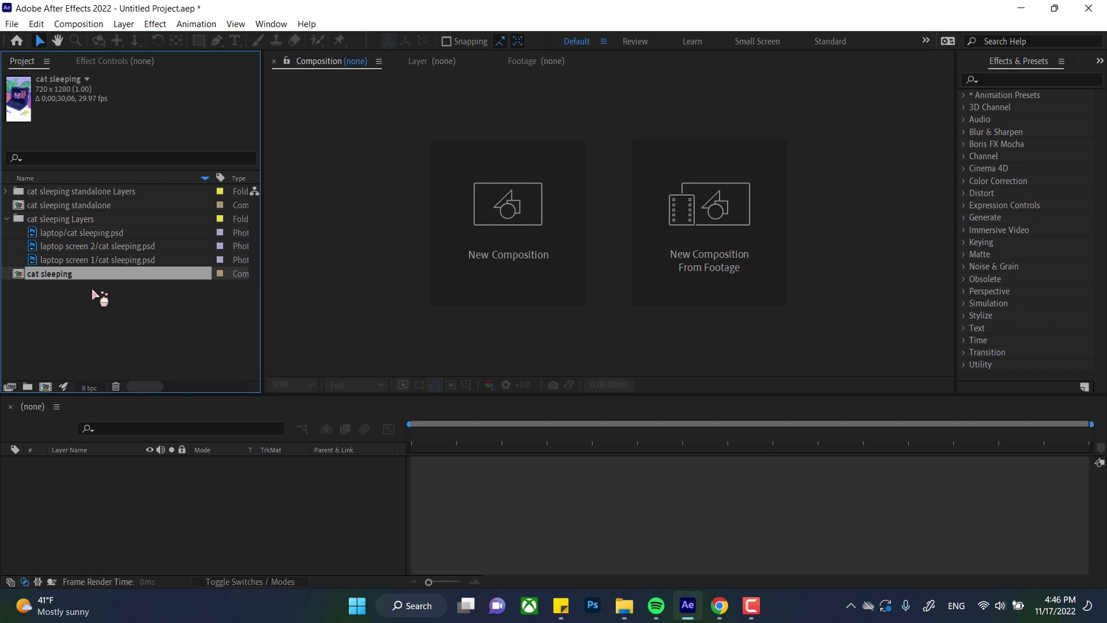
left_click(98, 316)
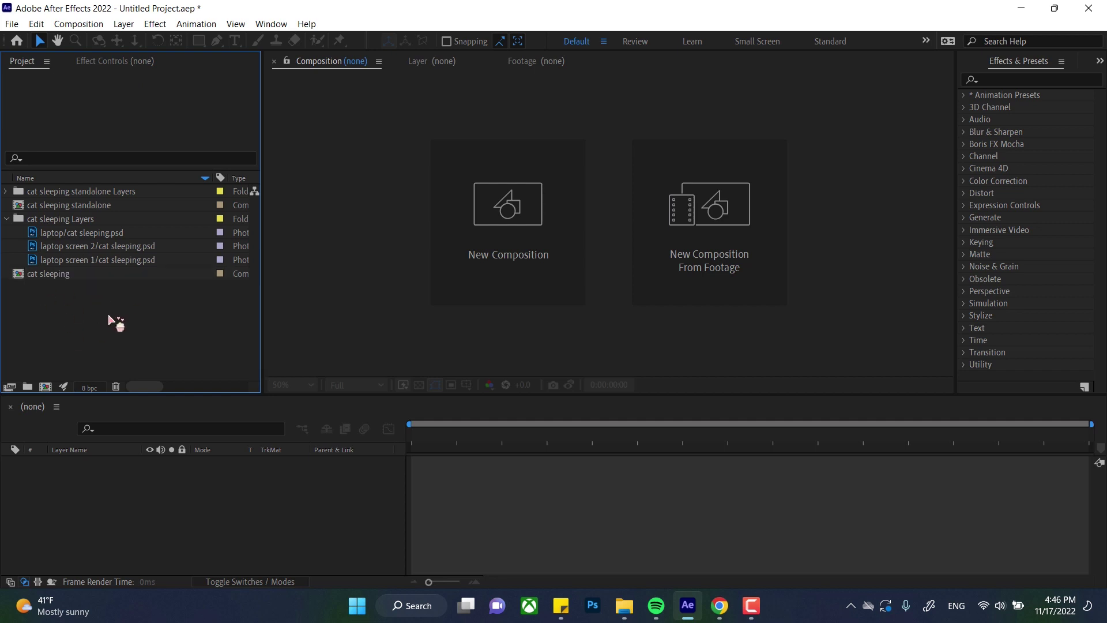
Step: Start a new composition using the HDV/HDTV 720 29.97 preset
left_click(90, 24)
left_click(86, 40)
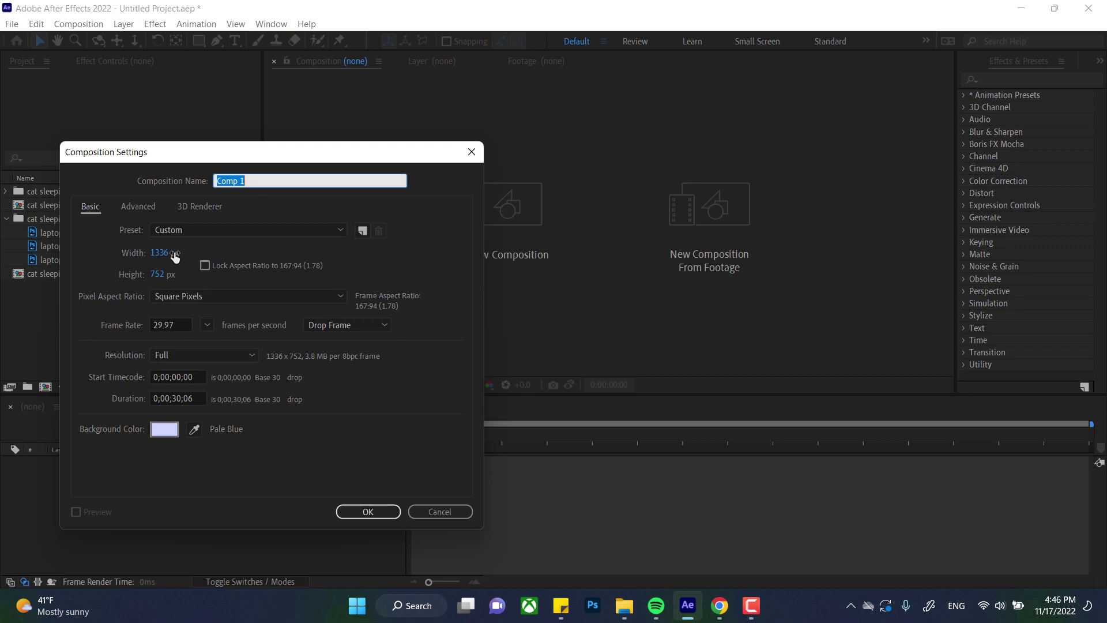
left_click(187, 234)
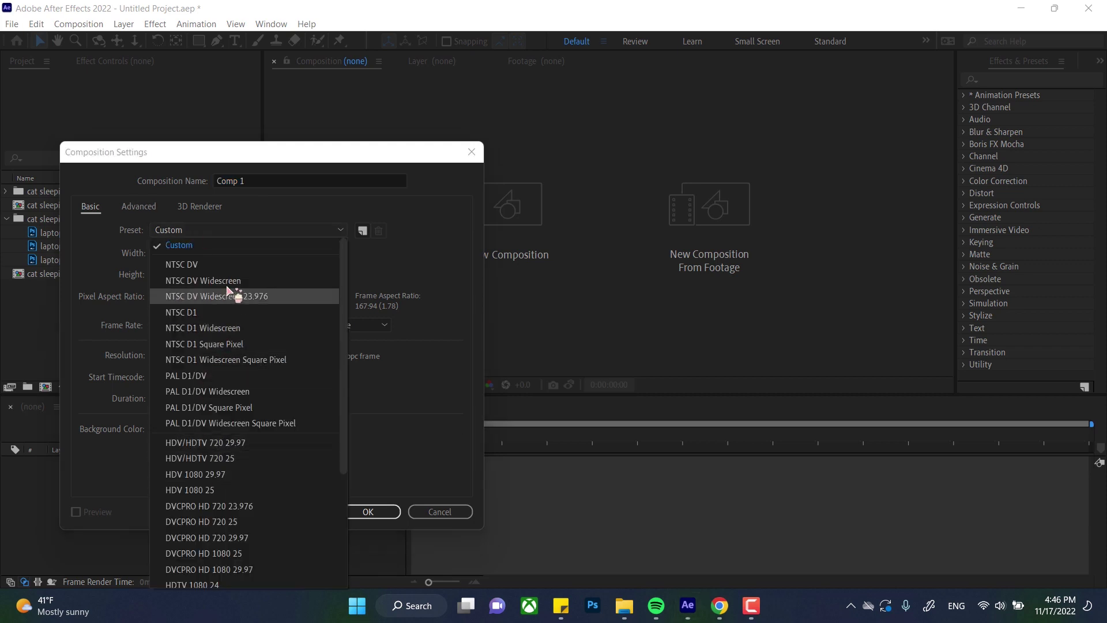
left_click(441, 273)
left_click(176, 230)
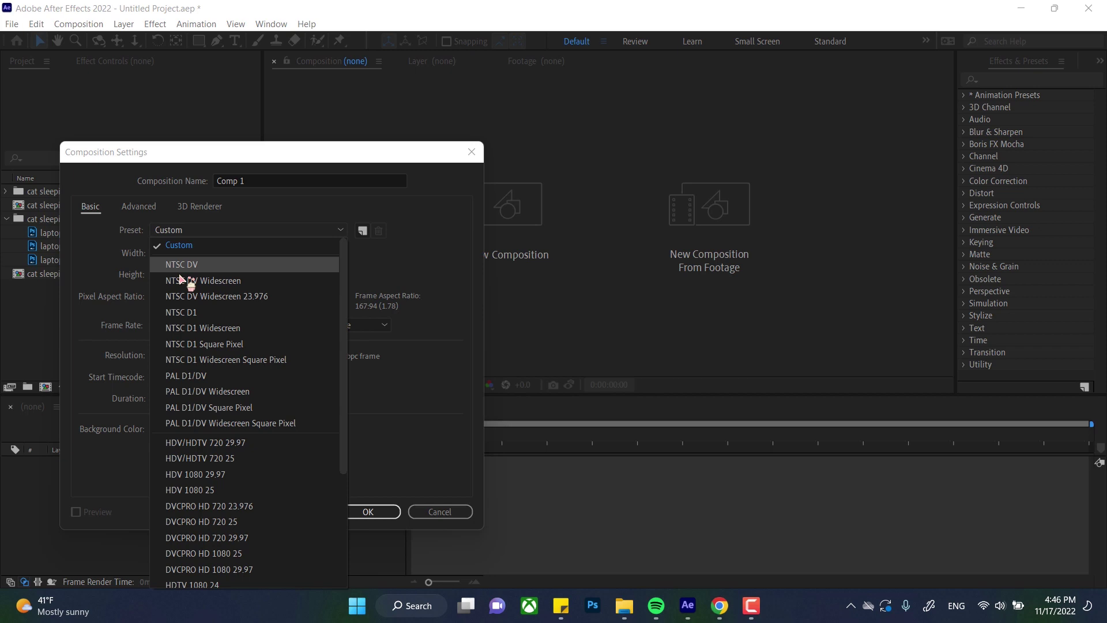
left_click(187, 448)
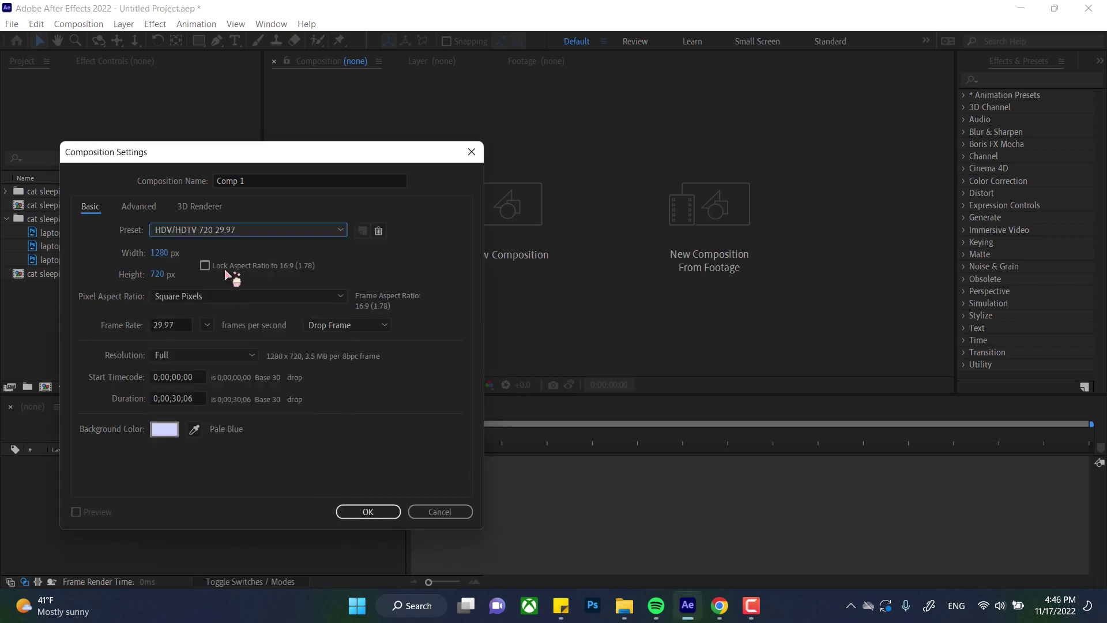
Step: Widen the composition frame to 1431 × 750 px, then unlock the aspect ratio
left_click(206, 268)
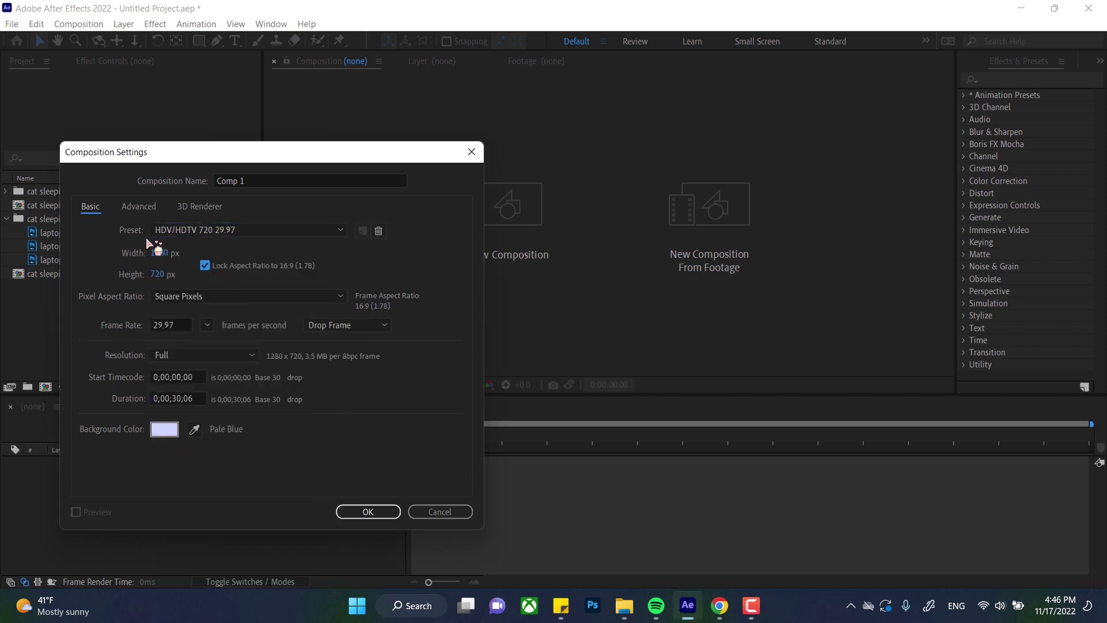
left_click_drag(159, 253, 238, 255)
left_click(206, 266)
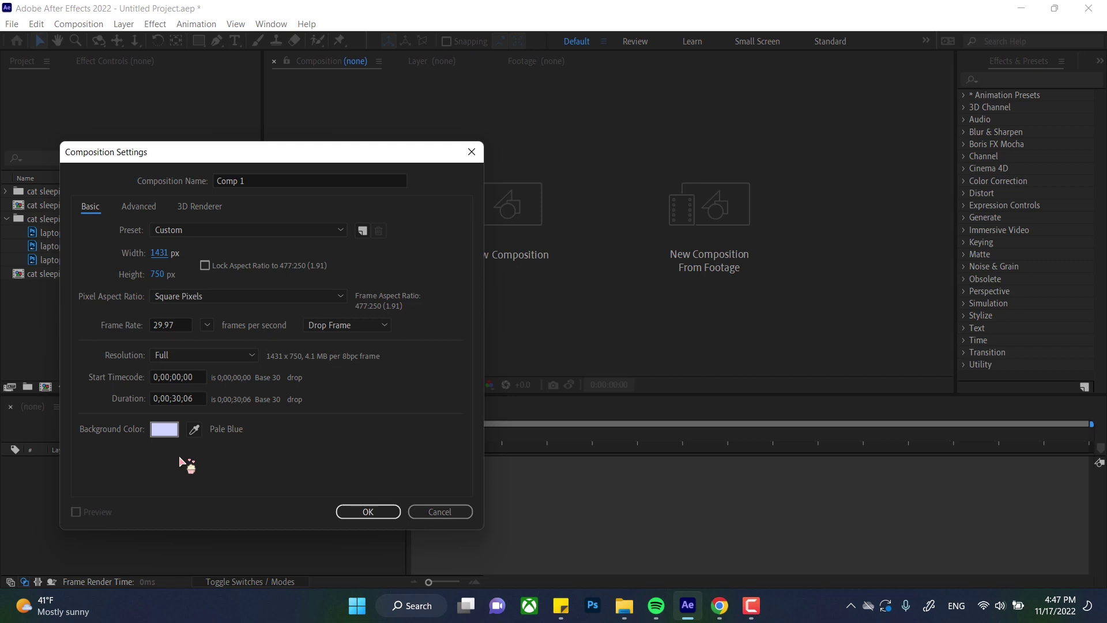
Step: Create Comp 1 and nest it into a new Comp 2
left_click(368, 515)
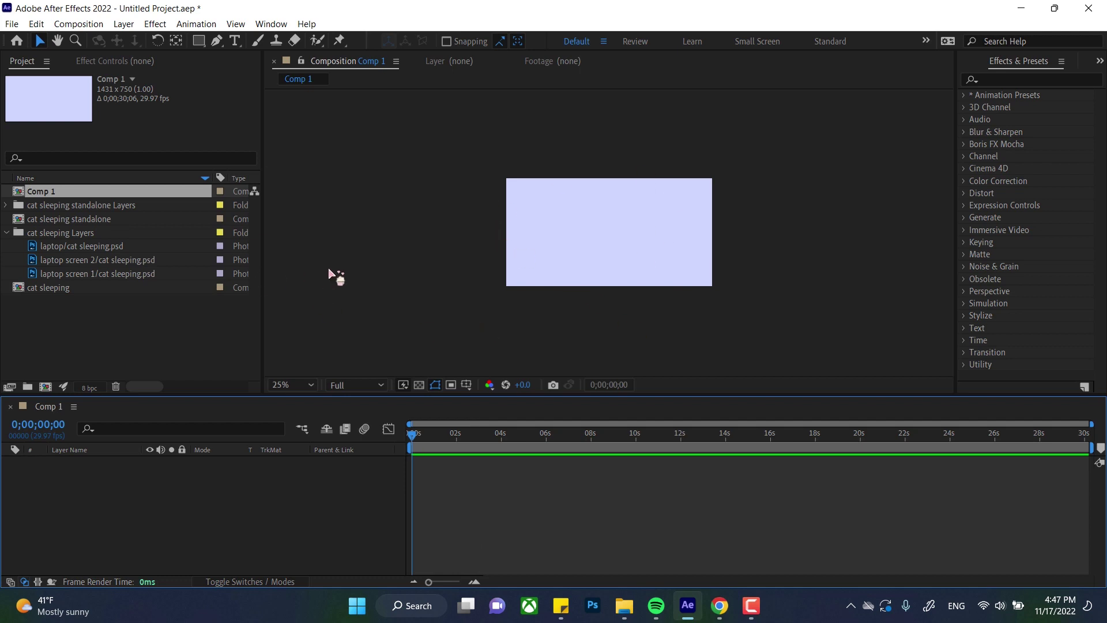
left_click_drag(37, 195, 45, 389)
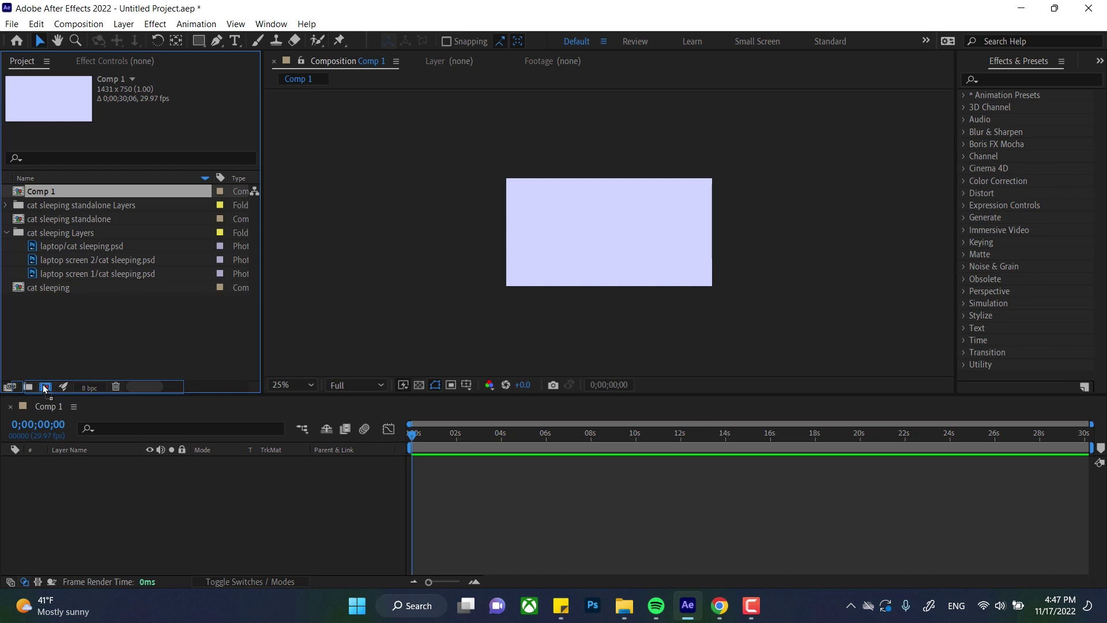
left_click_drag(45, 389, 46, 389)
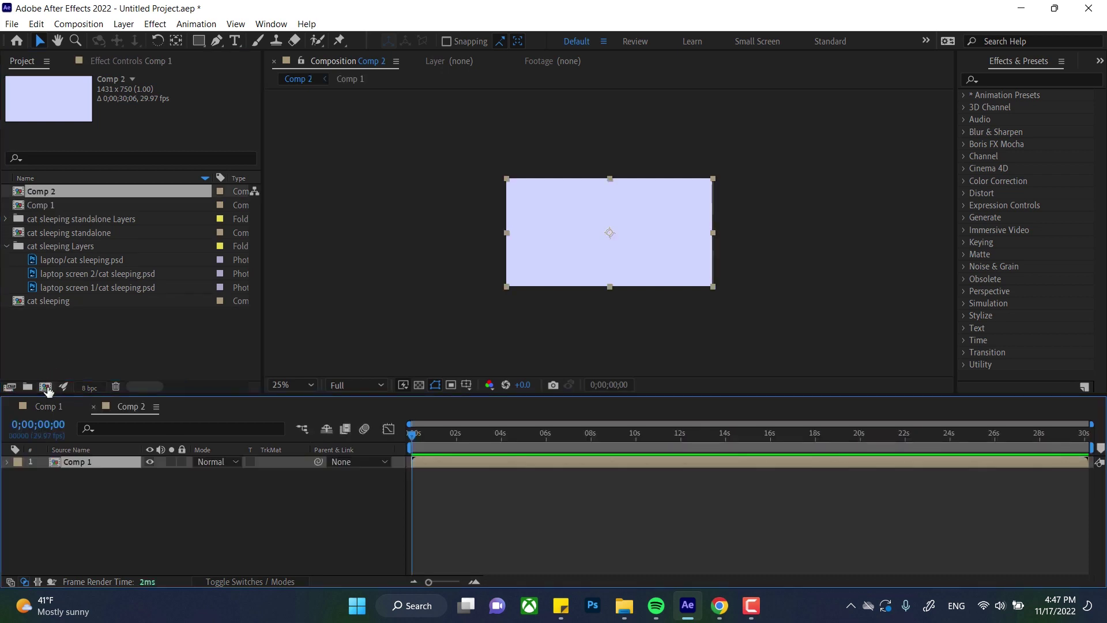
left_click(46, 387)
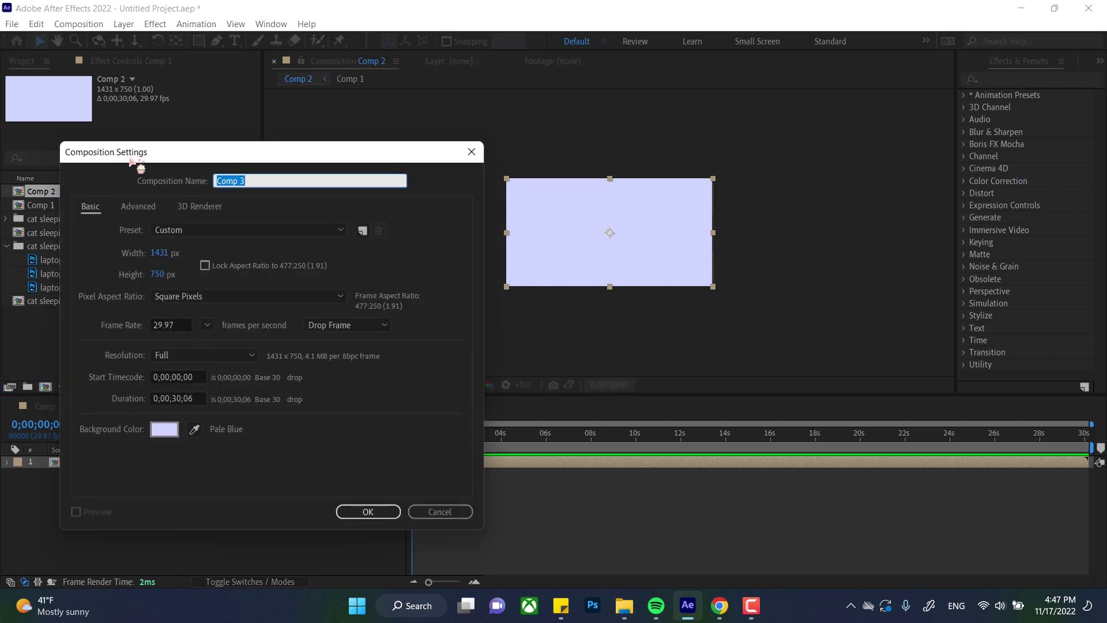
left_click(472, 153)
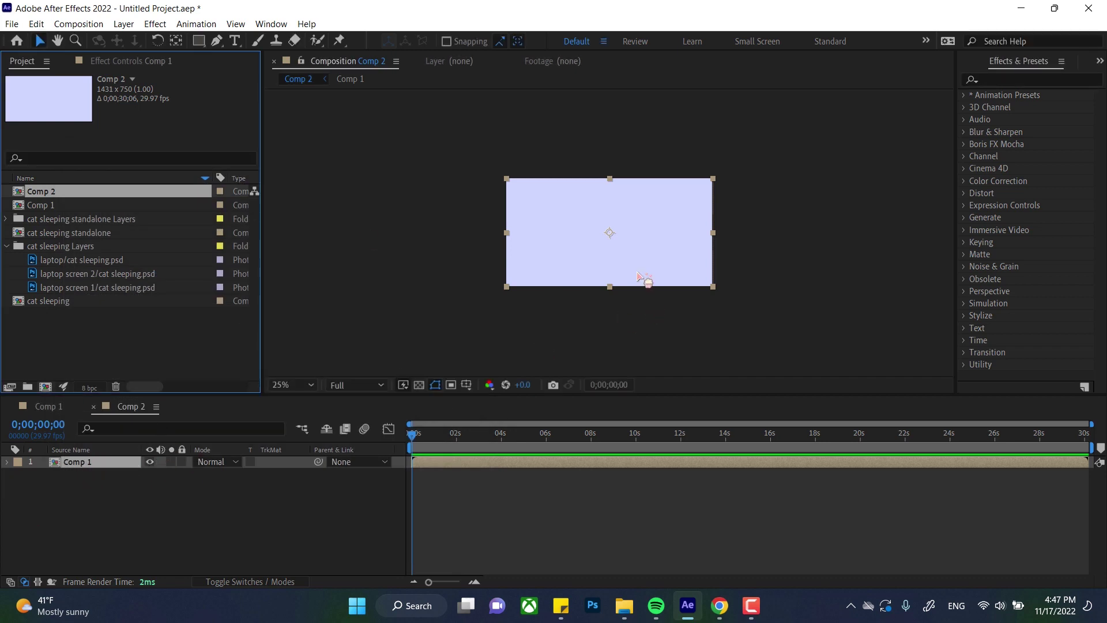
Step: Delete Comp 1, Comp 2 and the nested cat sleeping 2 composition
left_click(56, 206, "shift")
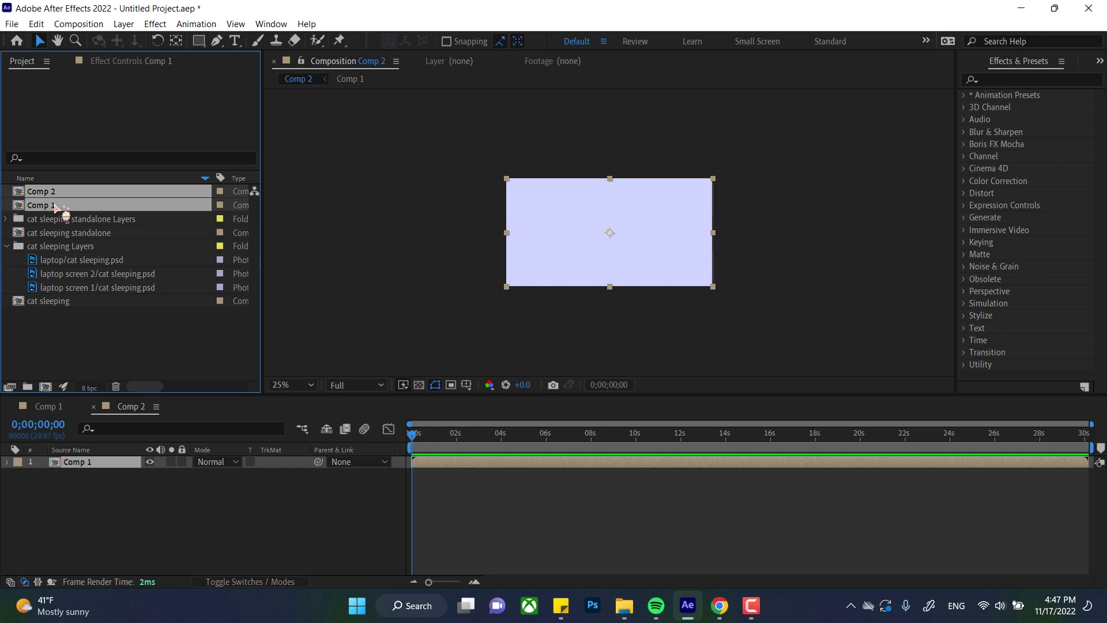
key("Delete")
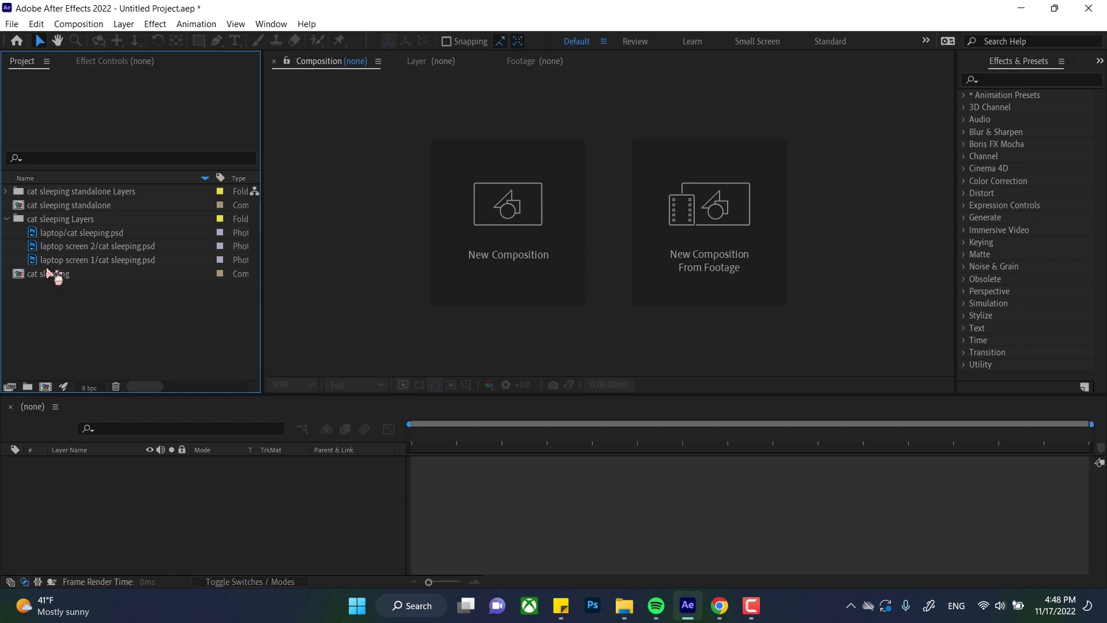
left_click_drag(43, 276, 47, 390)
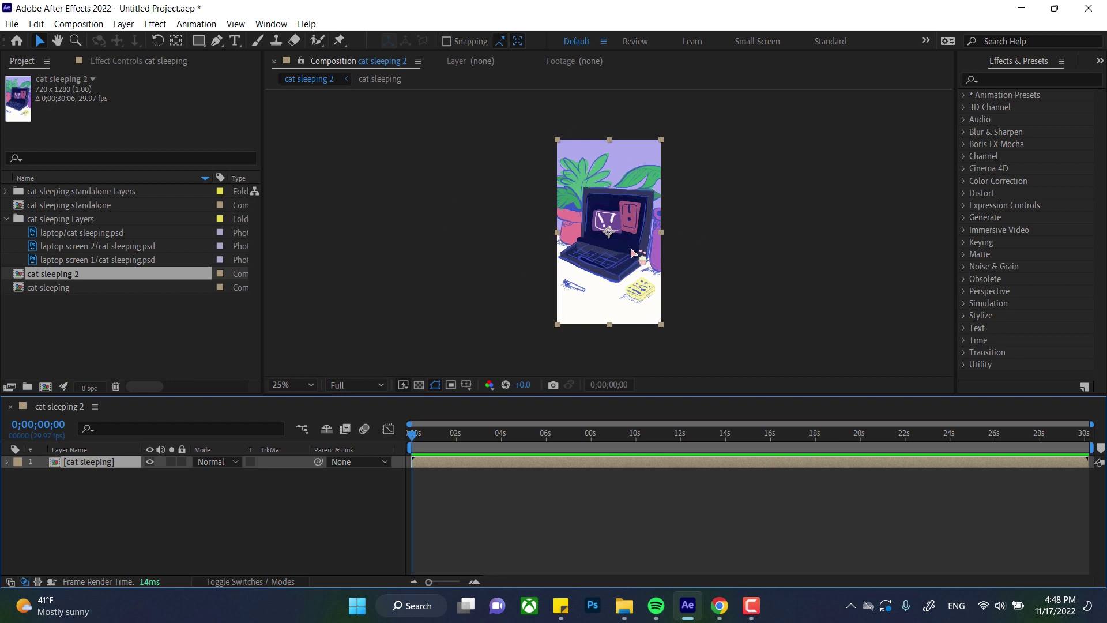
key("Delete")
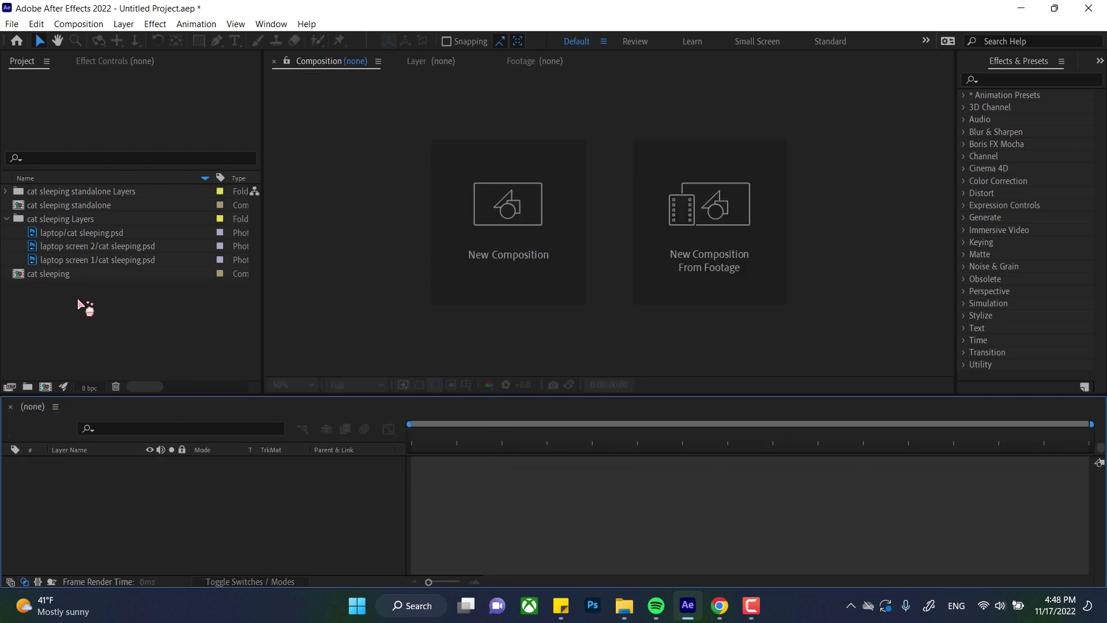
Step: Open the cat sleeping comp, select its laptop layer, and expand the standalone Layers folder
left_click(62, 276)
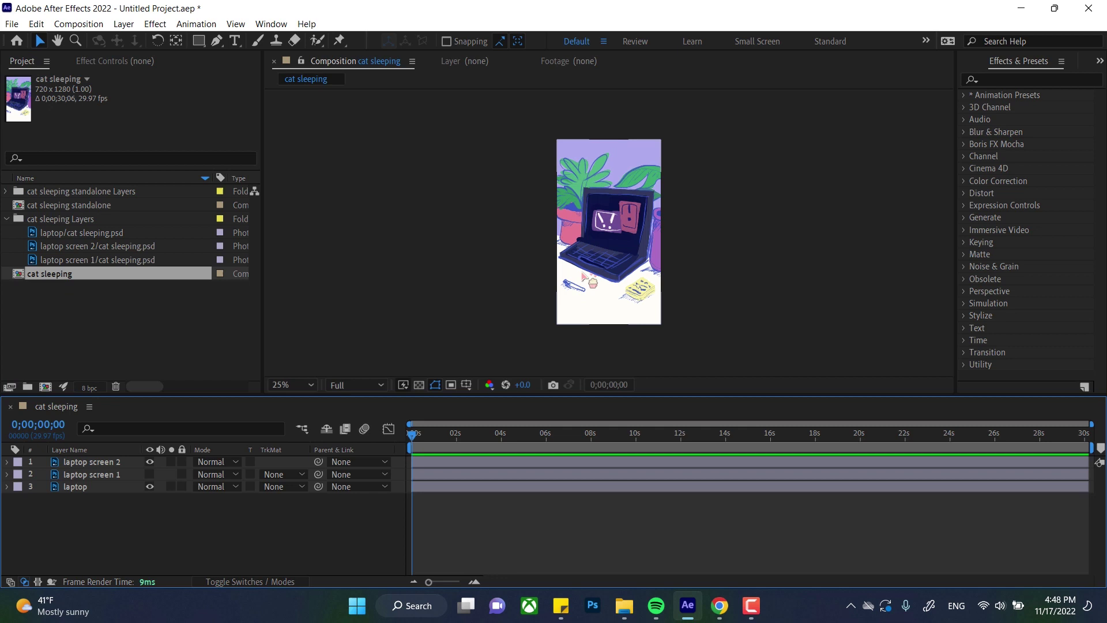
left_click_drag(74, 488, 41, 263)
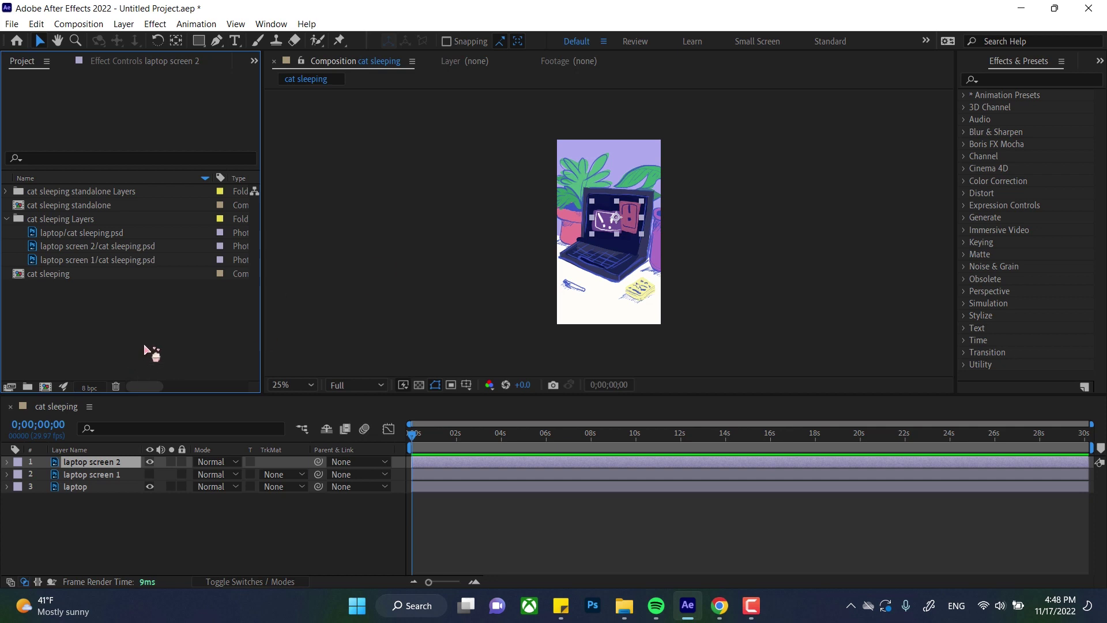
left_click(7, 191)
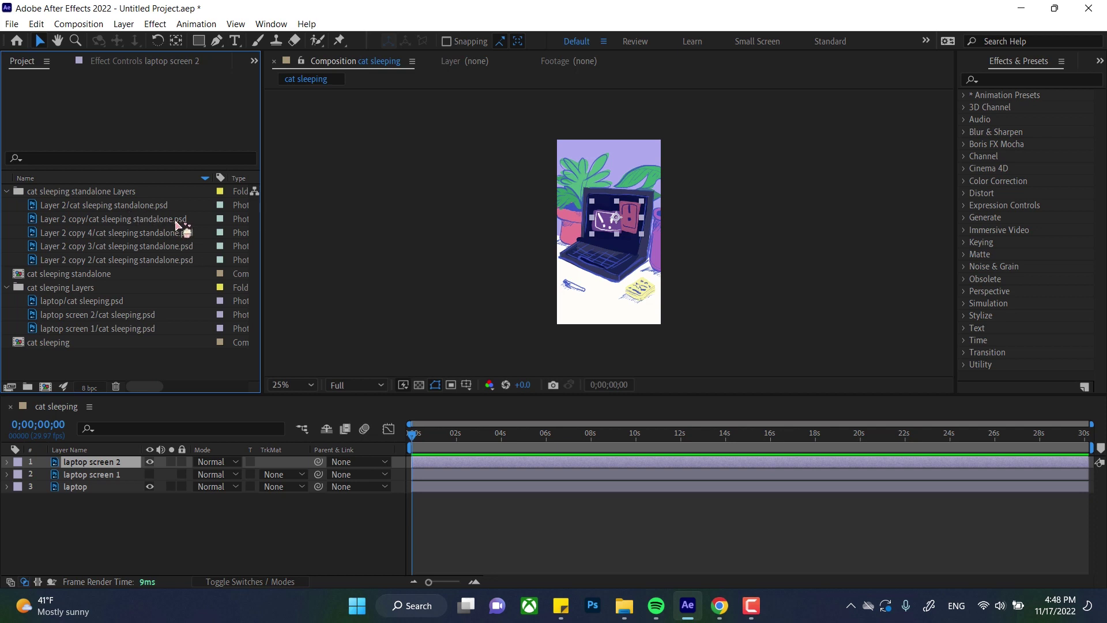
Step: Add Layer 2 copy 4/cat sleeping standalone.psd as the top layer, then collapse its folder
left_click(91, 234)
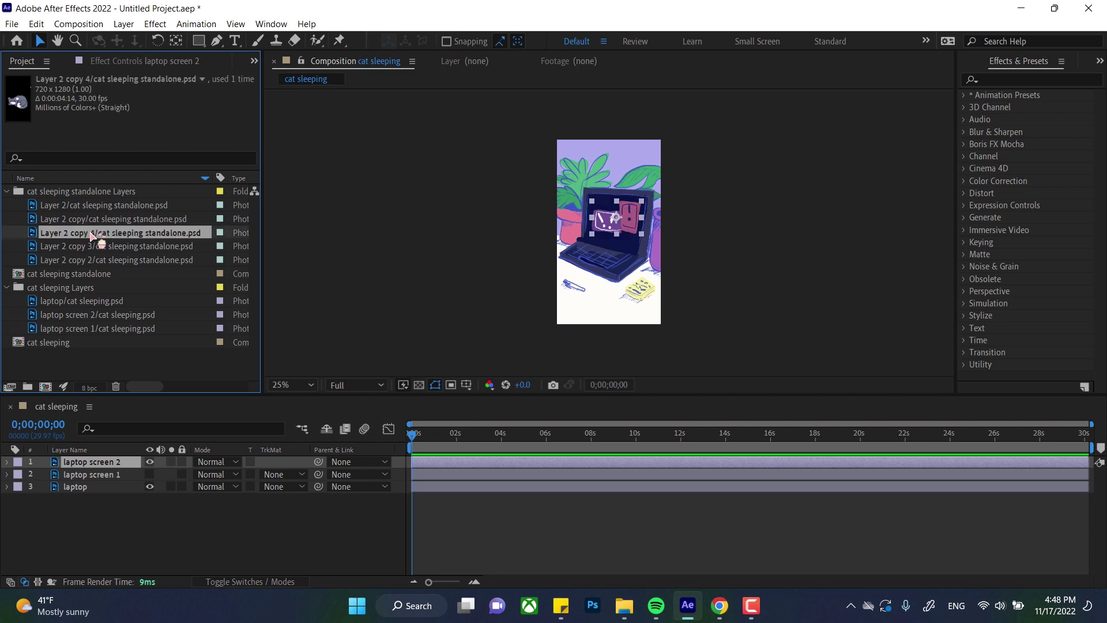
left_click_drag(91, 236, 611, 238)
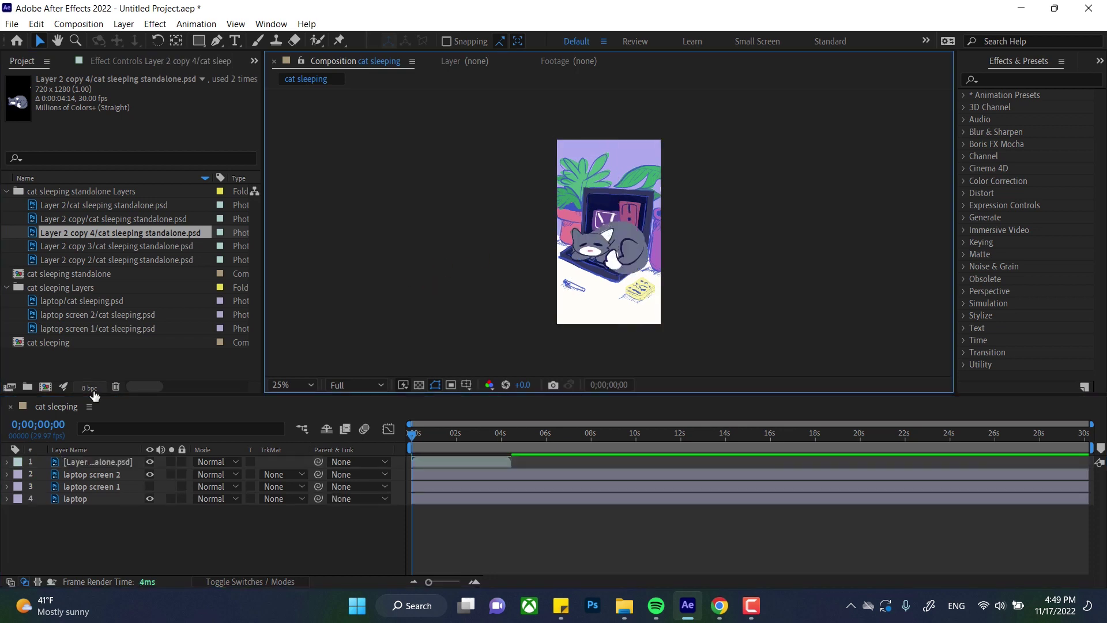
left_click(81, 464)
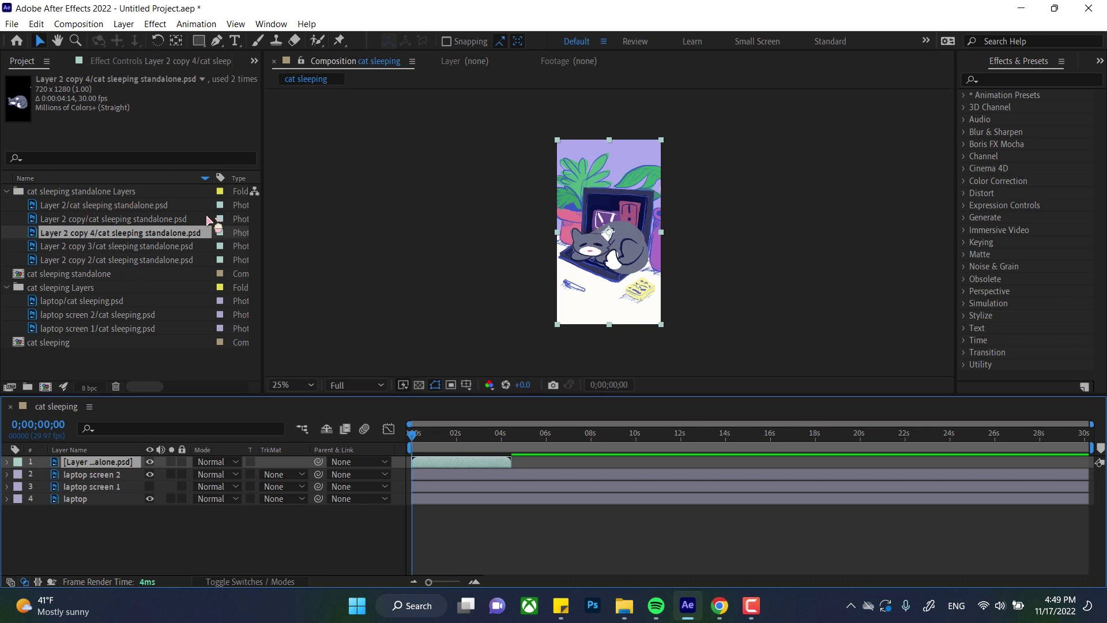
left_click(7, 192)
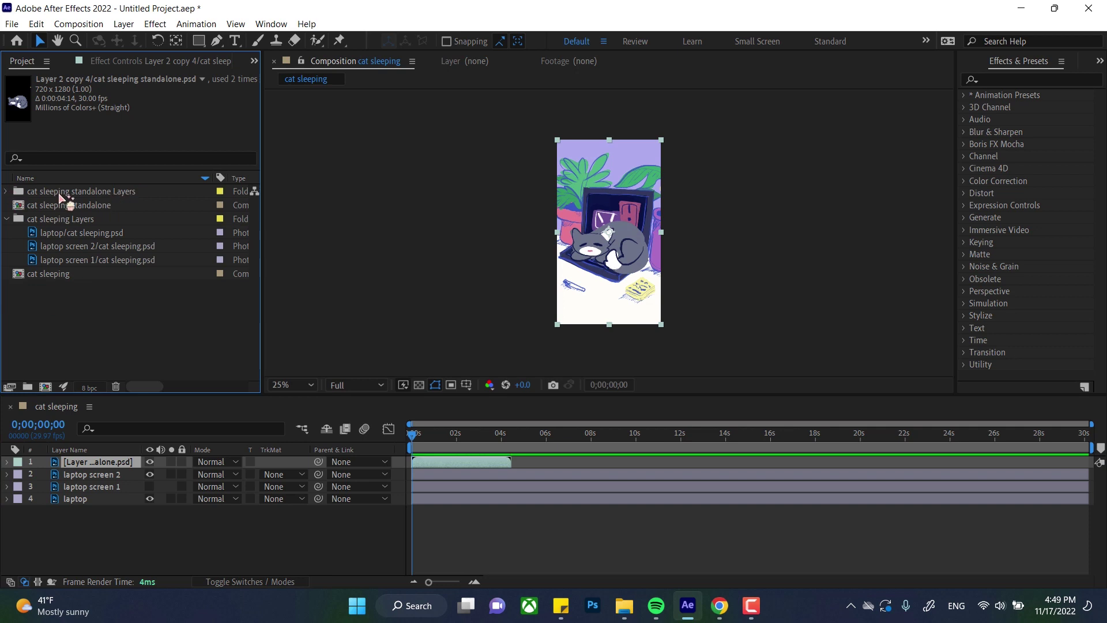
Step: Expand the standalone Layers folder and browse its Layer 2 images
left_click(7, 191)
left_click(72, 232)
left_click(70, 247)
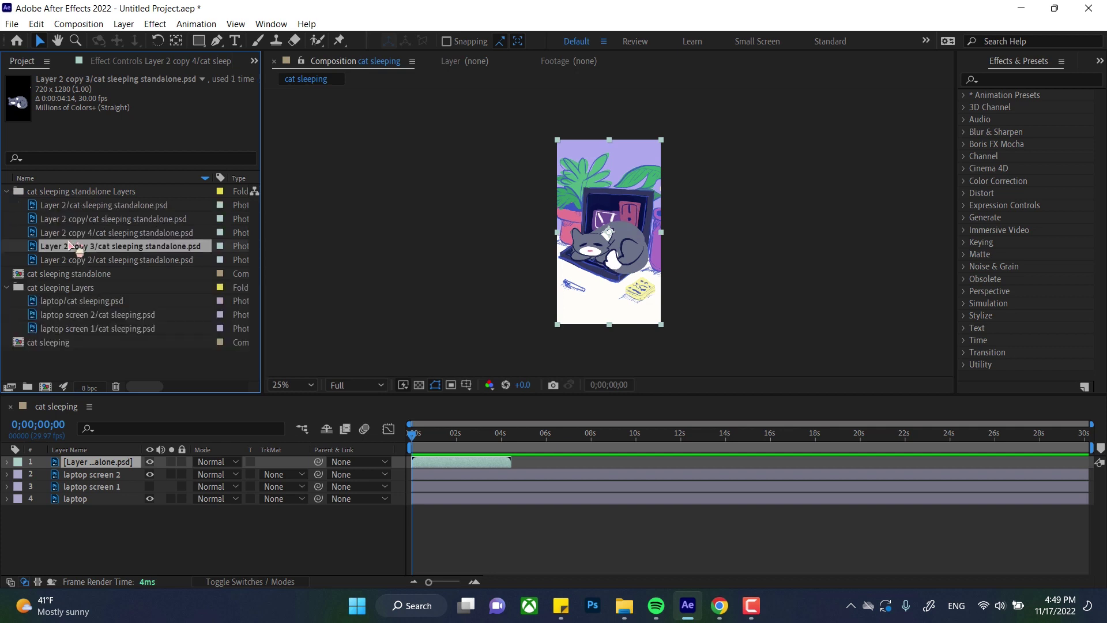
left_click(95, 219)
left_click(79, 205)
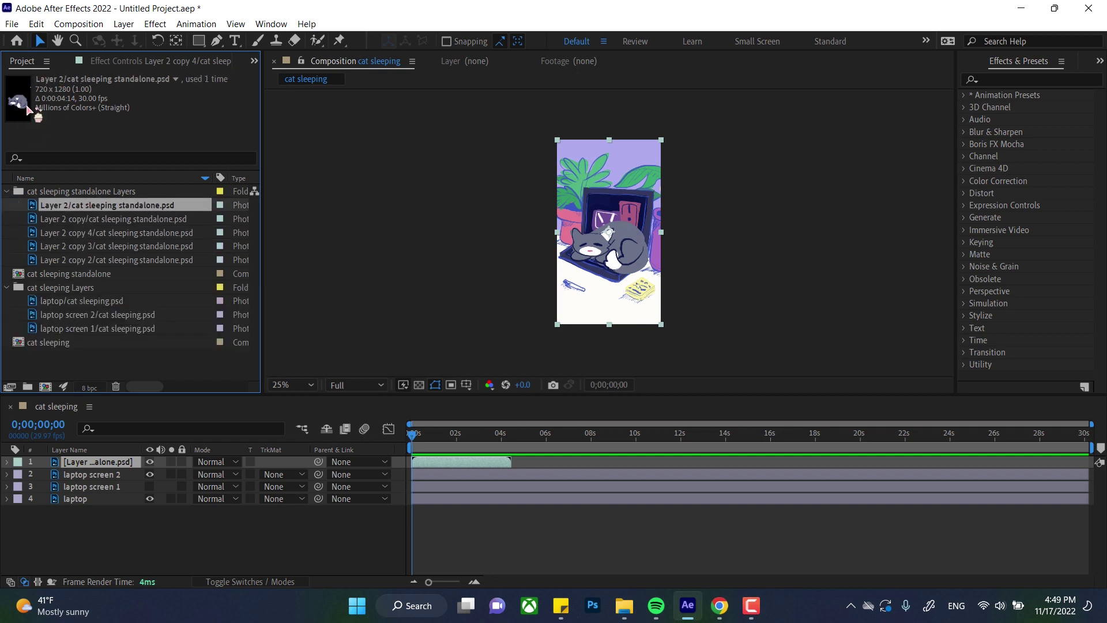
left_click_drag(106, 222, 189, 180)
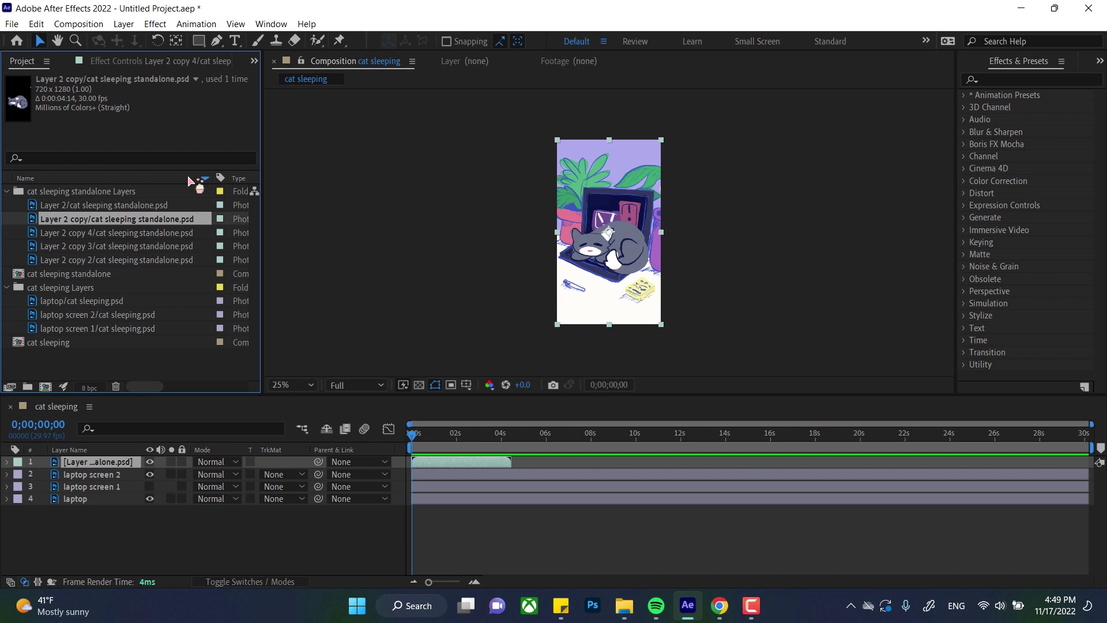
Step: Search the project items for 'laptop', then clear the search
left_click(100, 155)
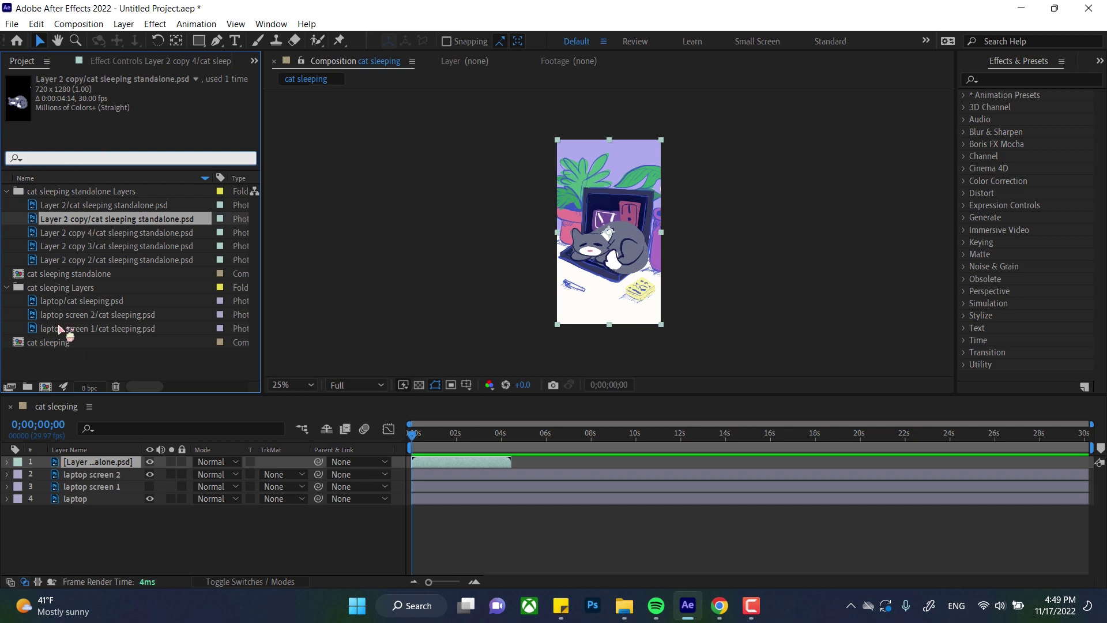
left_click_drag(86, 219, 461, 225)
type("laptop")
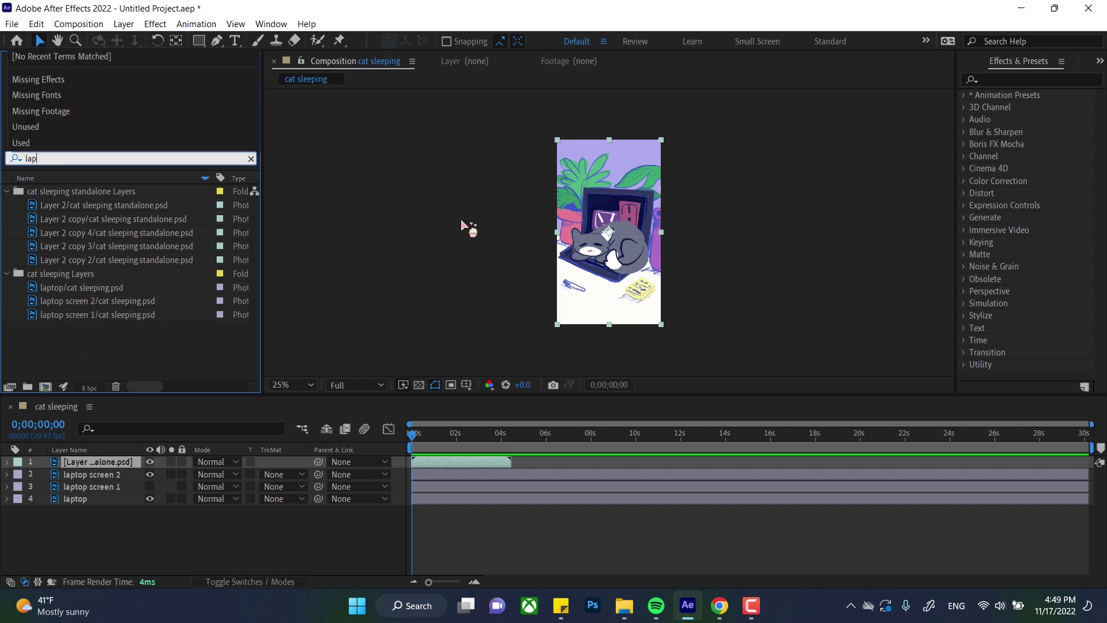
left_click_drag(461, 225, 206, 195)
key("BackSpace")
key("BackSpace")
key("BackSpace")
key("BackSpace")
key("BackSpace")
Step: Label the standalone Layers folder green, the standalone comp peach and the cat sleeping comp purple
left_click(206, 193)
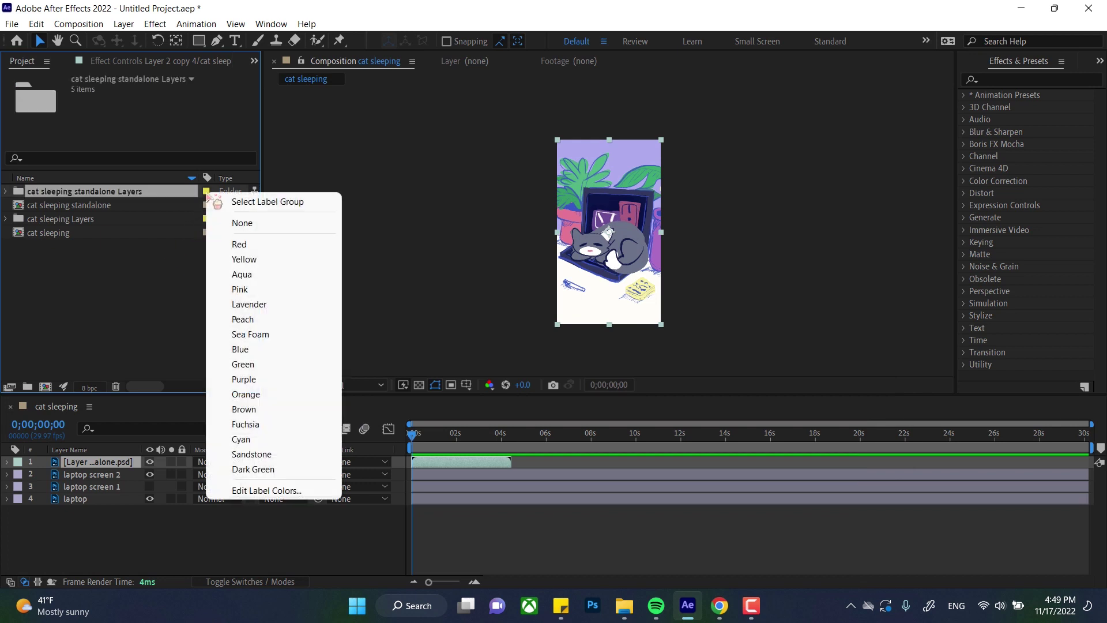
left_click(254, 365)
left_click(209, 208)
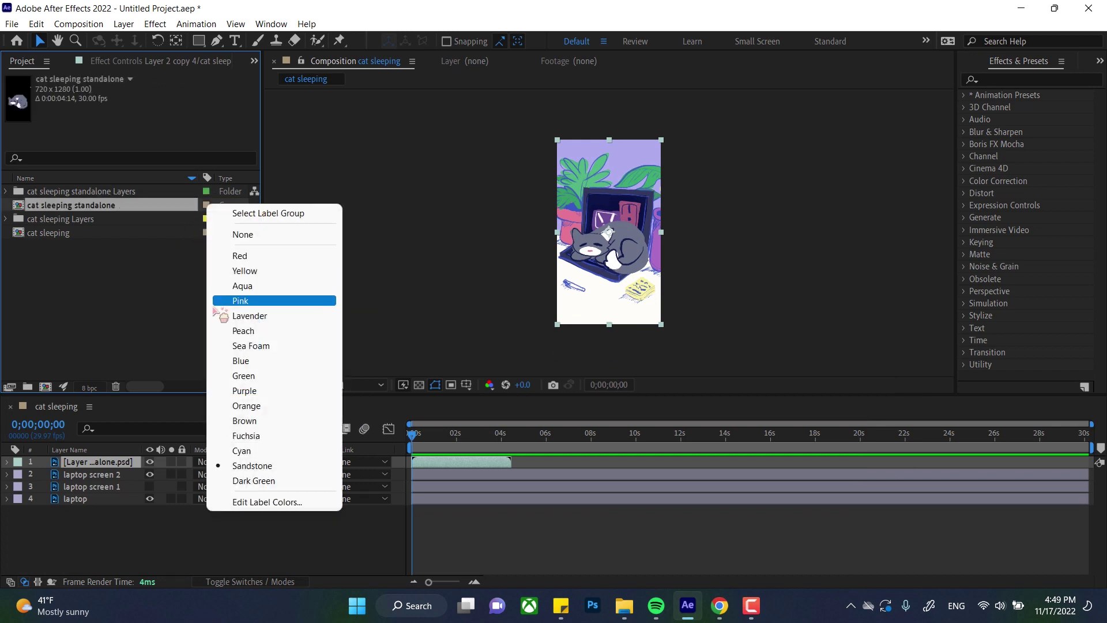
left_click(253, 327)
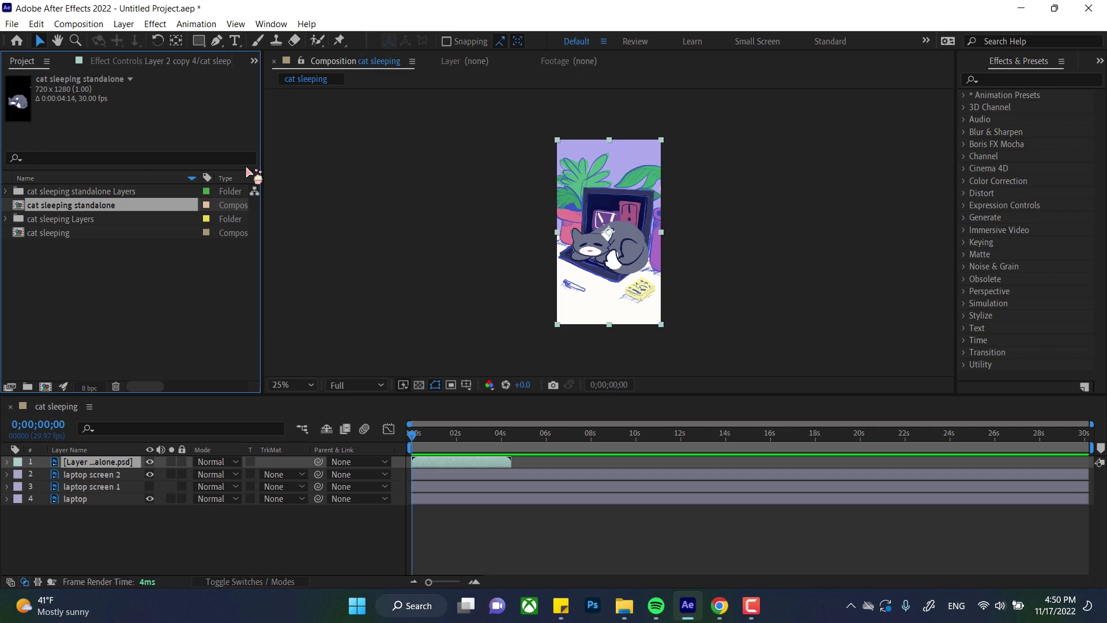
left_click(206, 233)
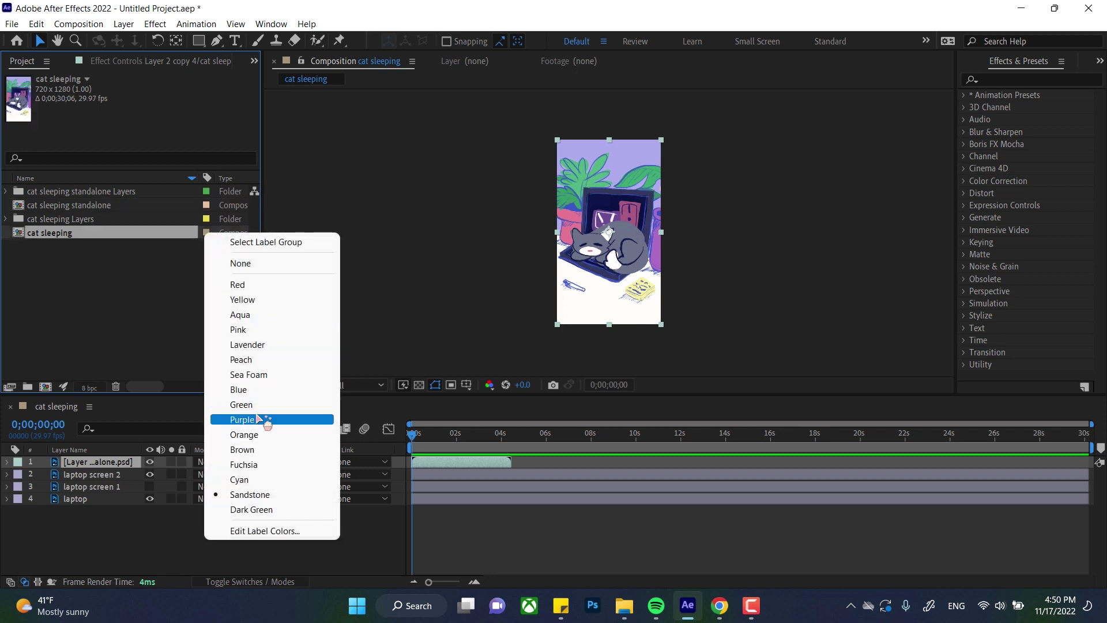
left_click(257, 419)
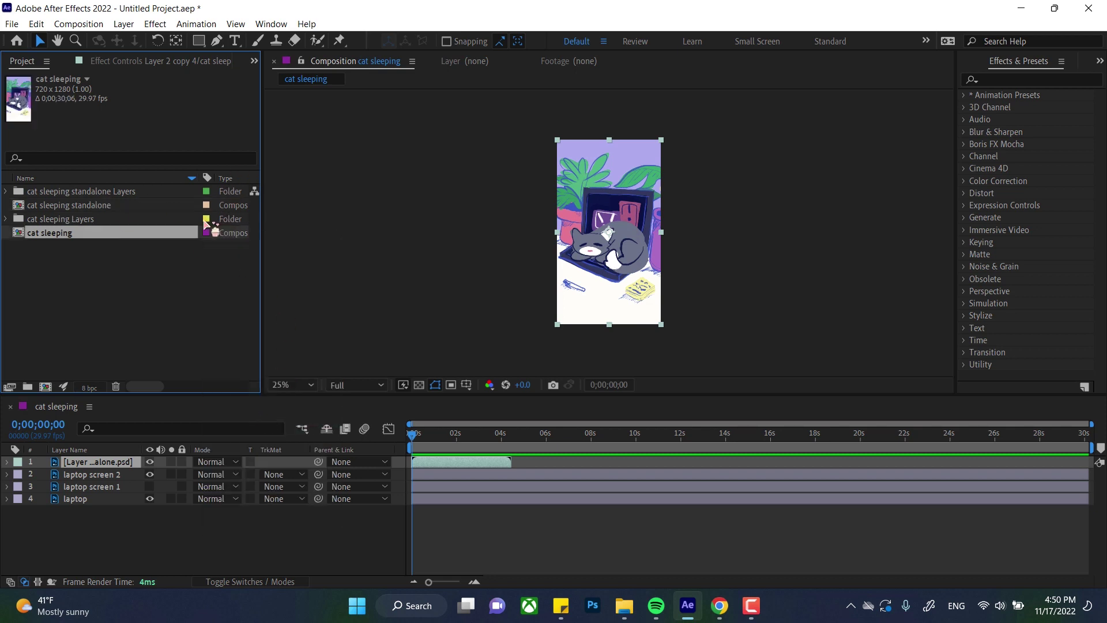
Step: Label the cat sleeping Layers folder cyan, then select the cat sleeping standalone comp
left_click(207, 219)
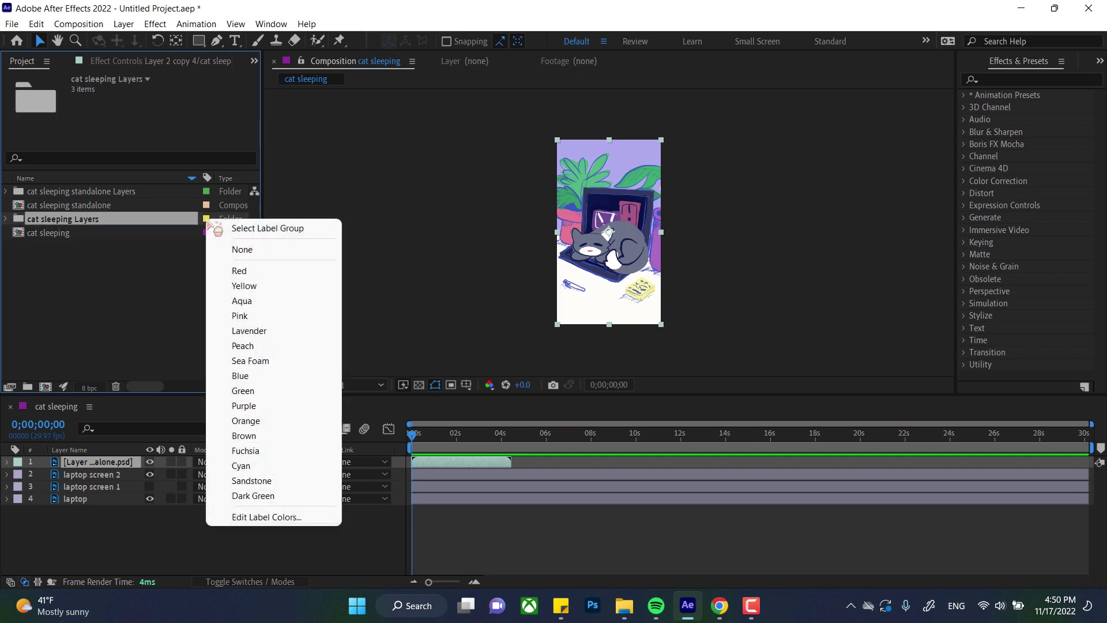
left_click(260, 451)
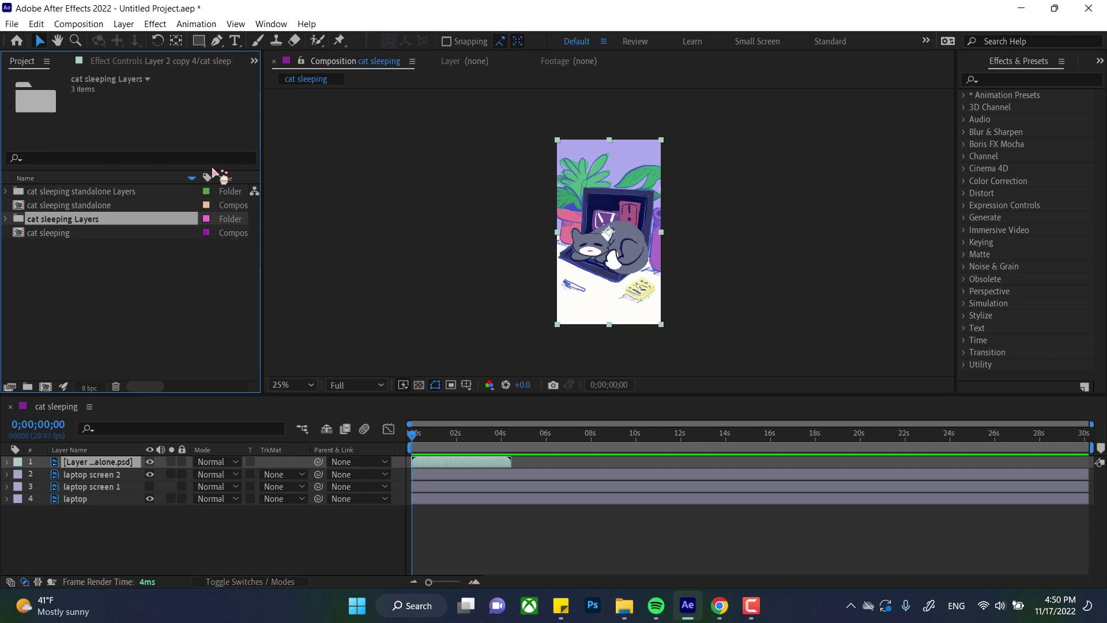
left_click(211, 221)
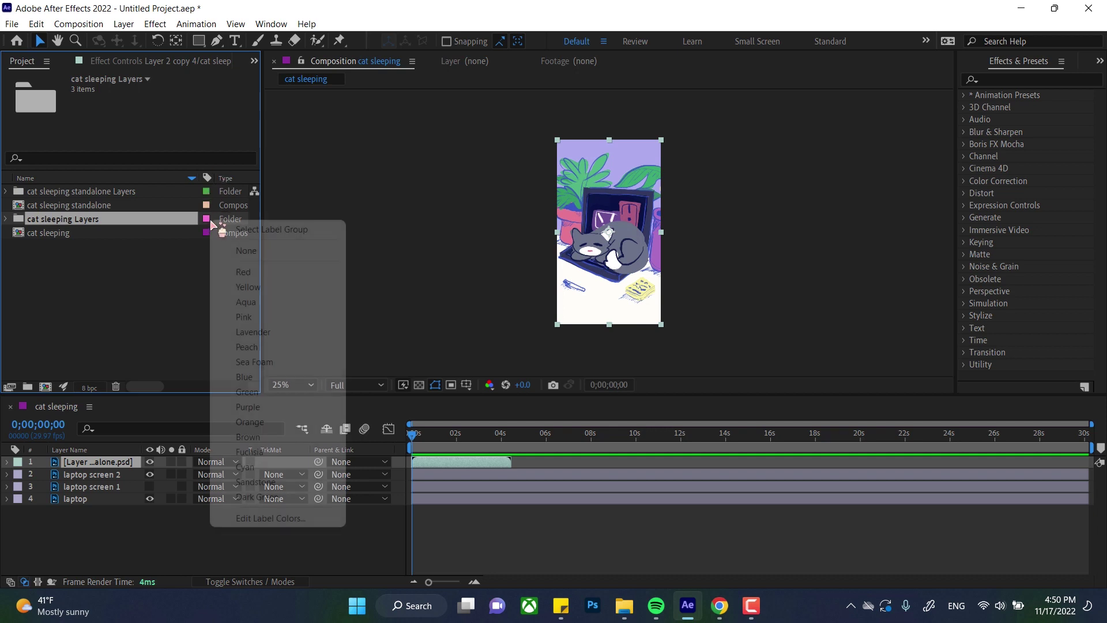
left_click(293, 466)
left_click(109, 283)
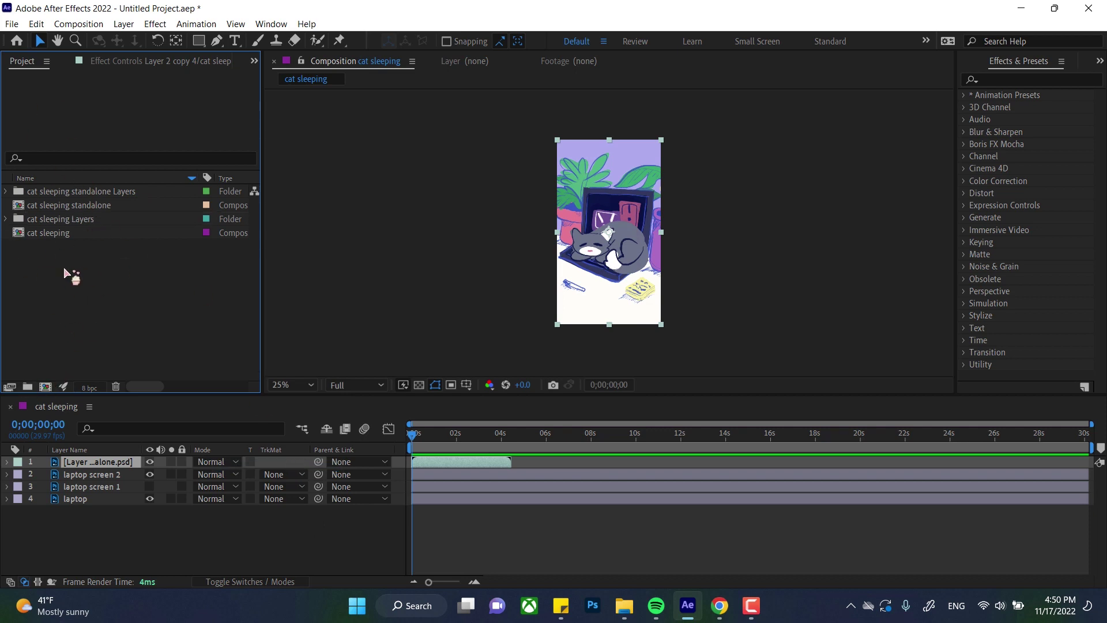
left_click(34, 207)
left_click_drag(34, 213, 48, 391)
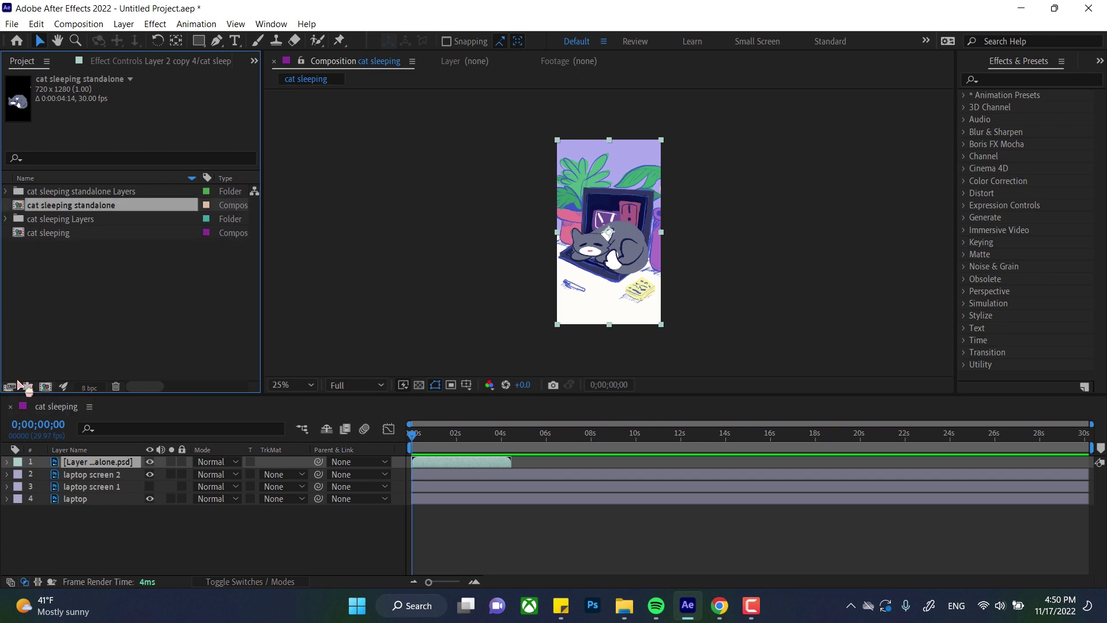
Step: Create a new project folder named Cat
left_click(28, 388)
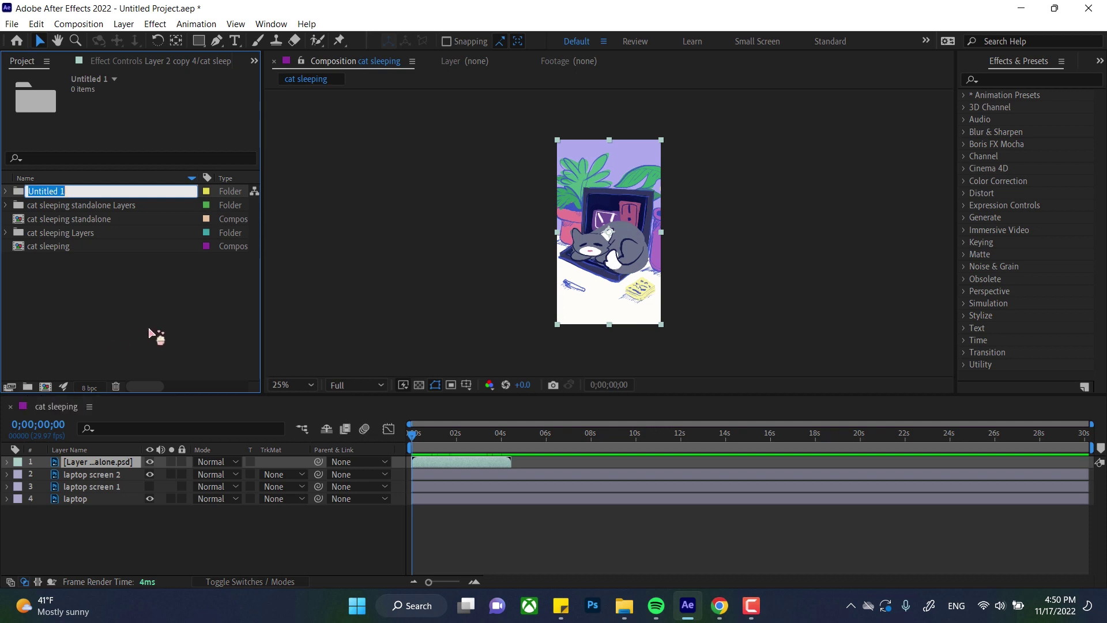
type("Cat")
key("Return")
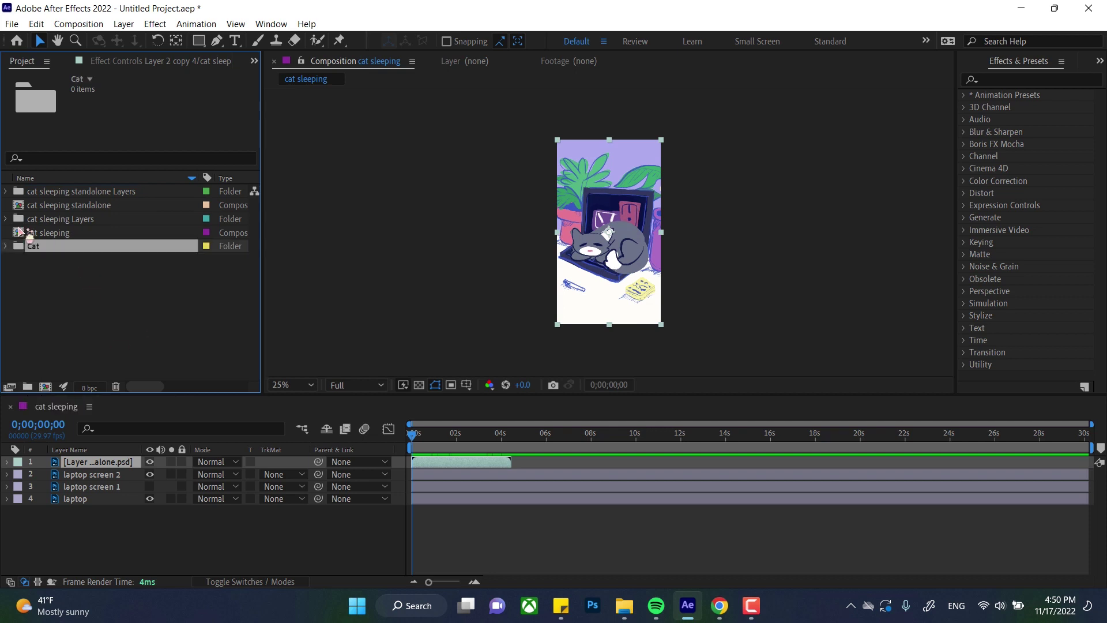
Step: Move both compositions and both Layers folders into the Cat folder
left_click(47, 234)
left_click_drag(46, 234, 68, 193)
left_click(69, 193, "shift")
left_click(32, 246, "shift")
left_click_drag(32, 246, 32, 247)
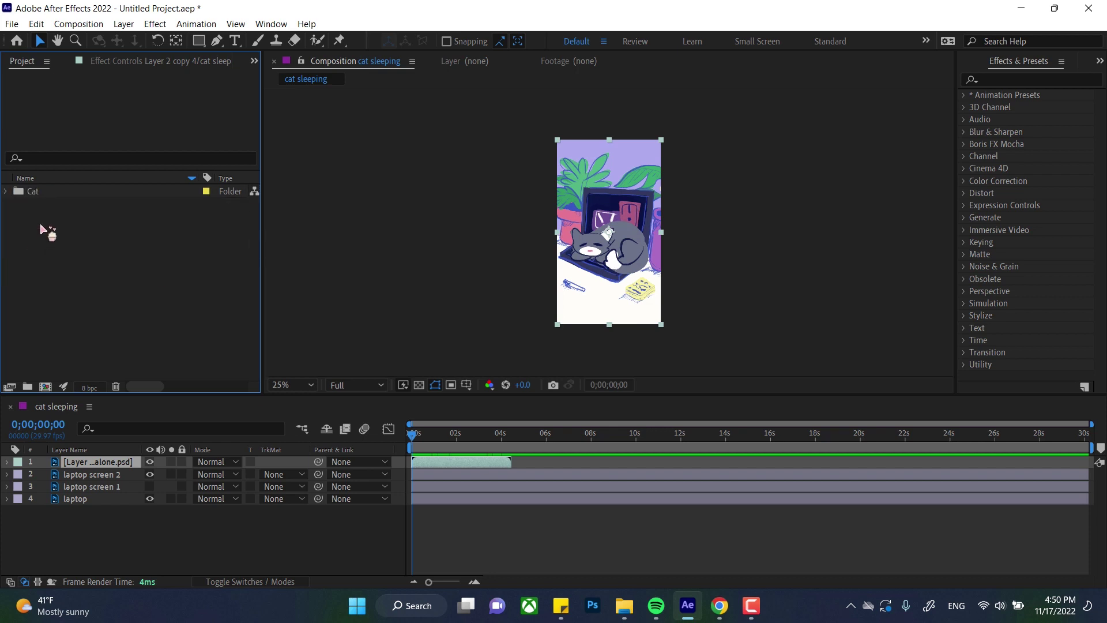
left_click(5, 192)
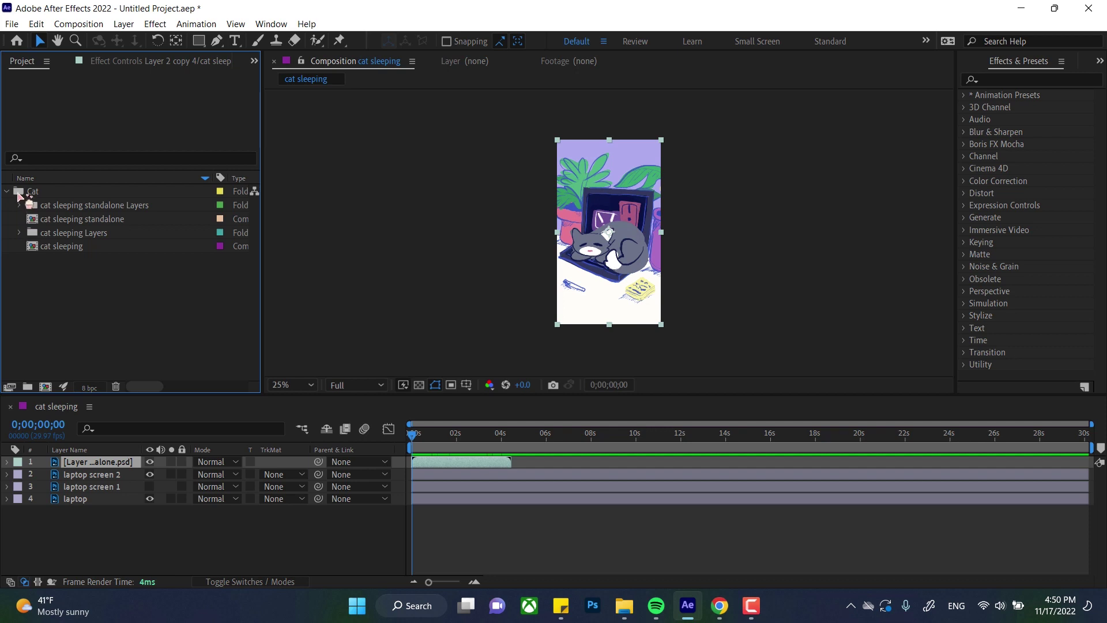
left_click(20, 233)
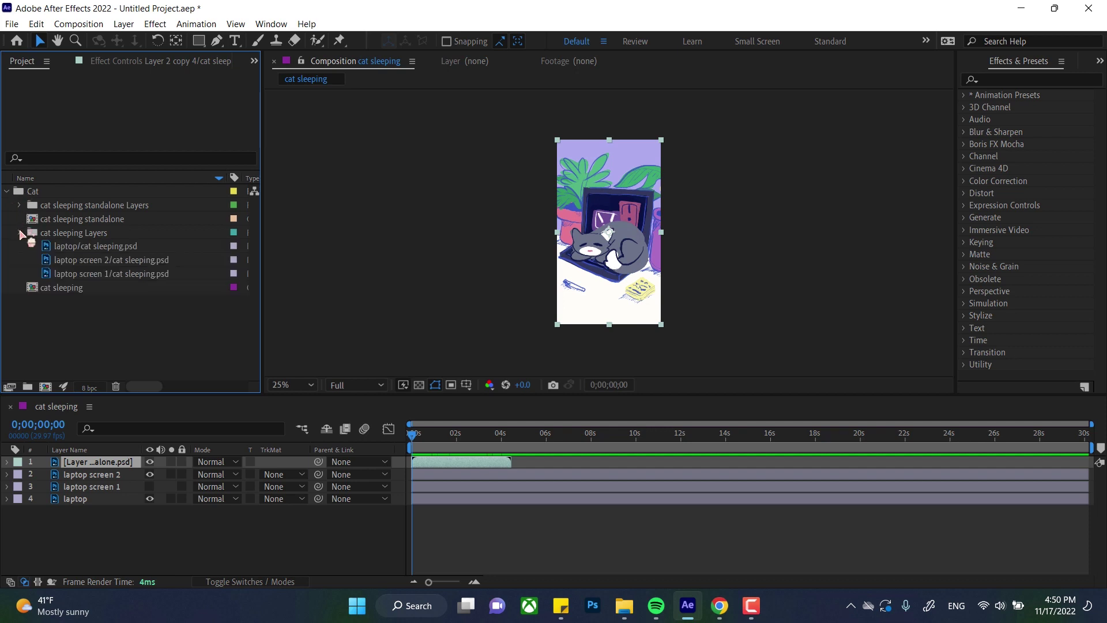
left_click(20, 233)
left_click(20, 233)
left_click(6, 191)
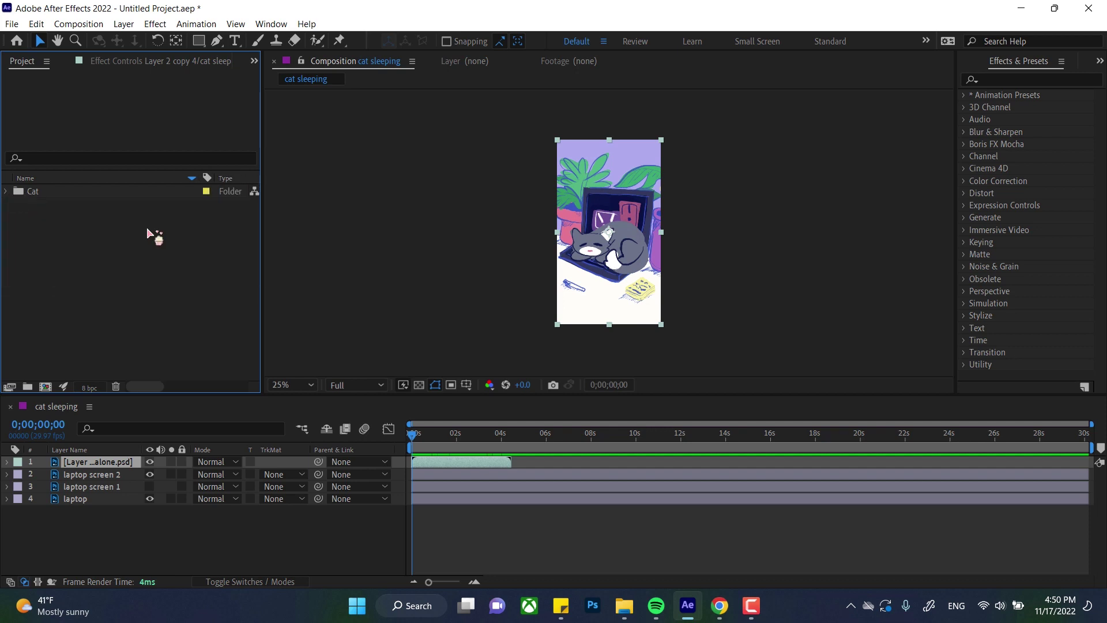